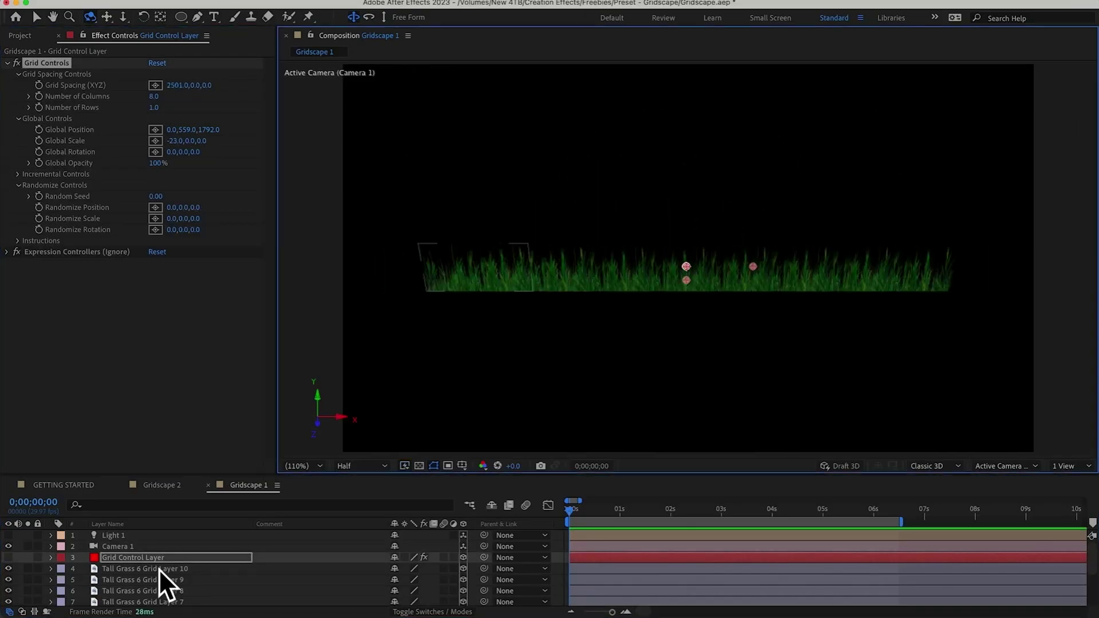
# Scrub the Grid Control Layer's Randomize Position up to 777 to scatter the grass copies
pyautogui.moveTo(177, 207); pyautogui.dragTo(684, 218)
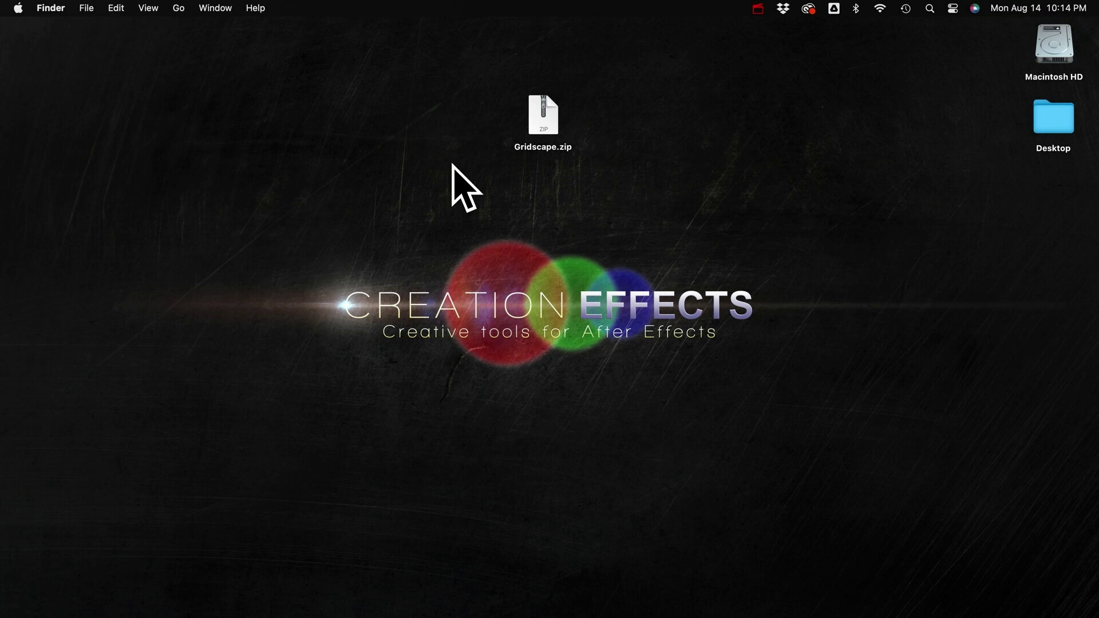
# Unzip Gridscape.zip, open the Gridscape folder, and widen the column to show both .ffx names
pyautogui.click(541, 129)
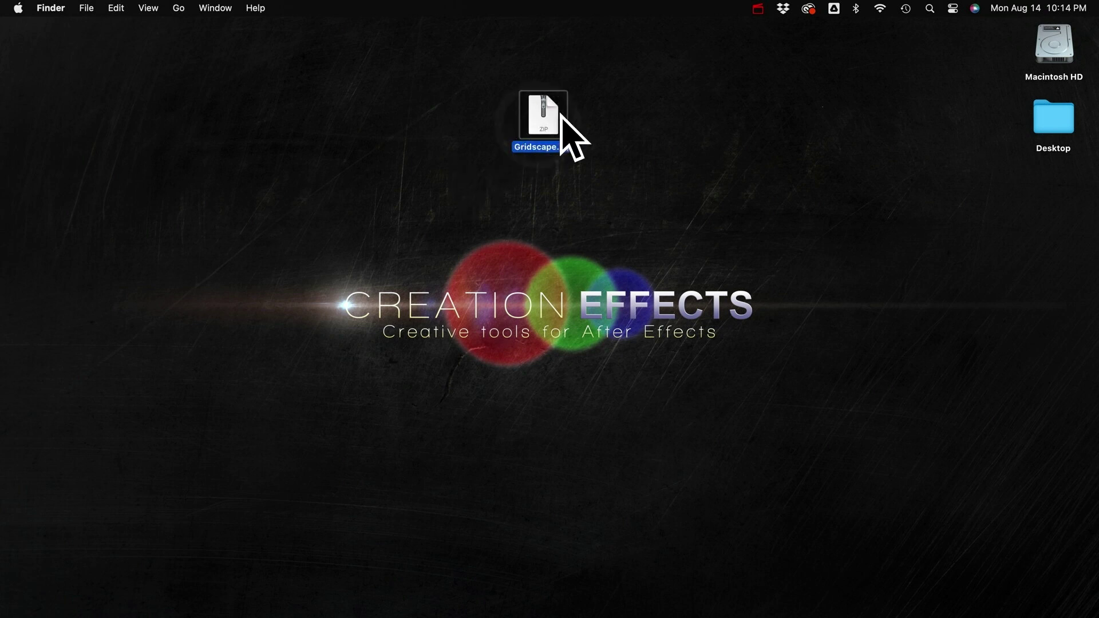
pyautogui.doubleClick(553, 113)
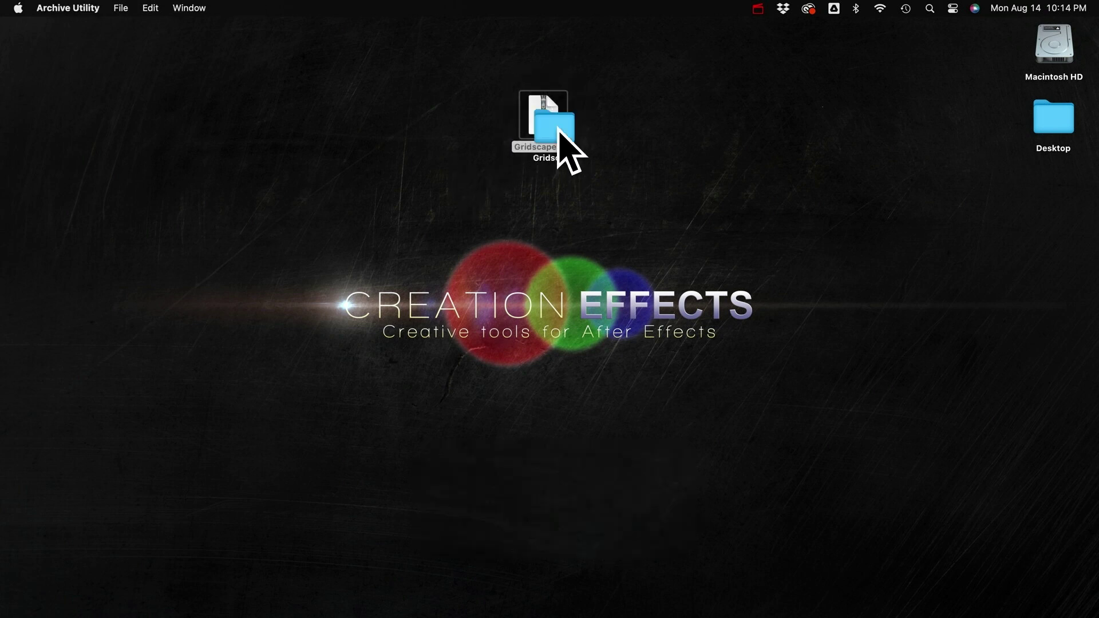
pyautogui.doubleClick(657, 131)
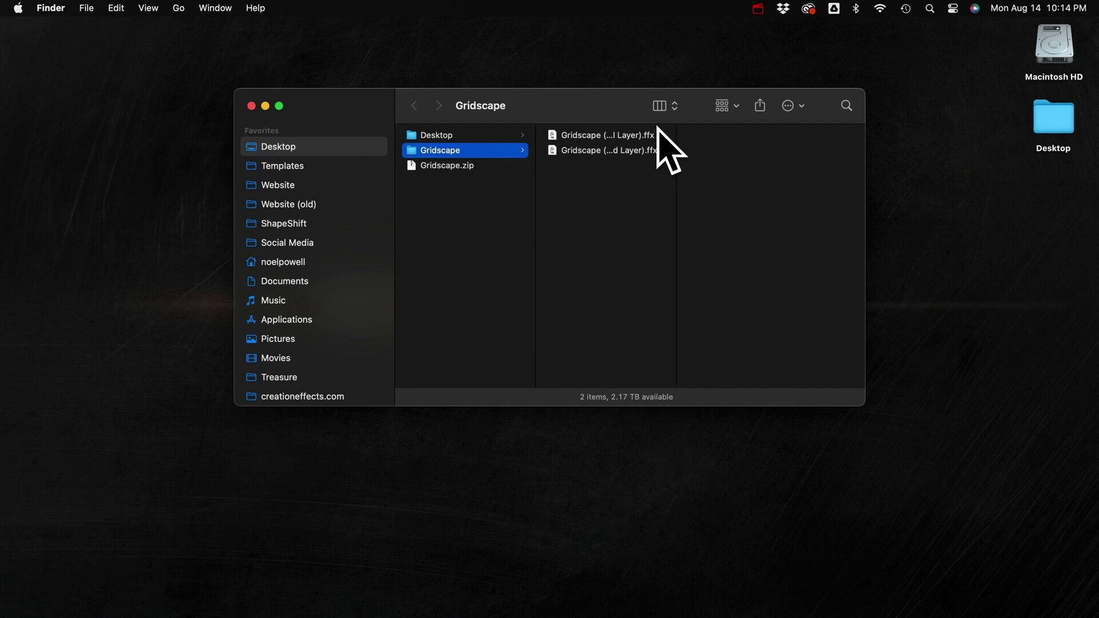
pyautogui.moveTo(676, 166); pyautogui.dragTo(733, 166)
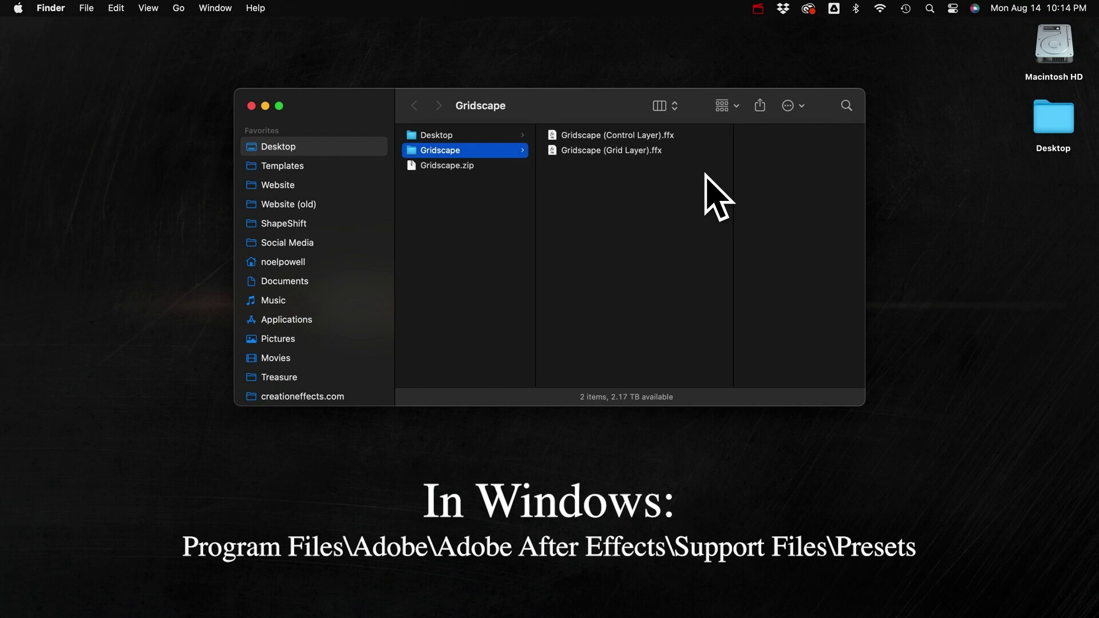
# In a new Finder window, go to Applications > Adobe After Effects 2023 > Presets > Creation Effects
pyautogui.press('super+n')
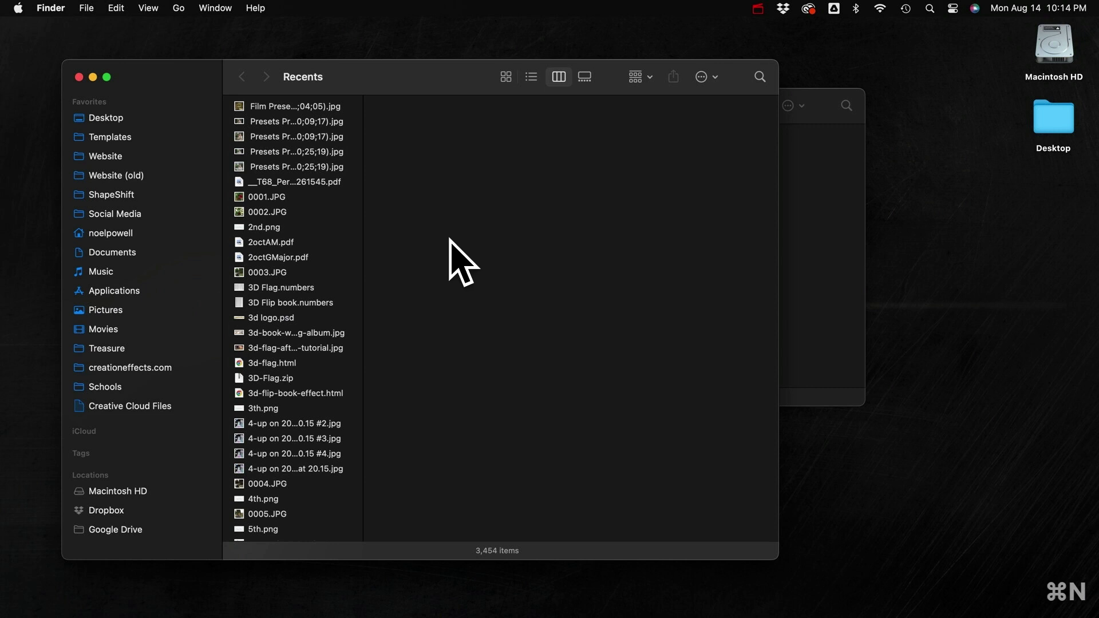
pyautogui.click(114, 291)
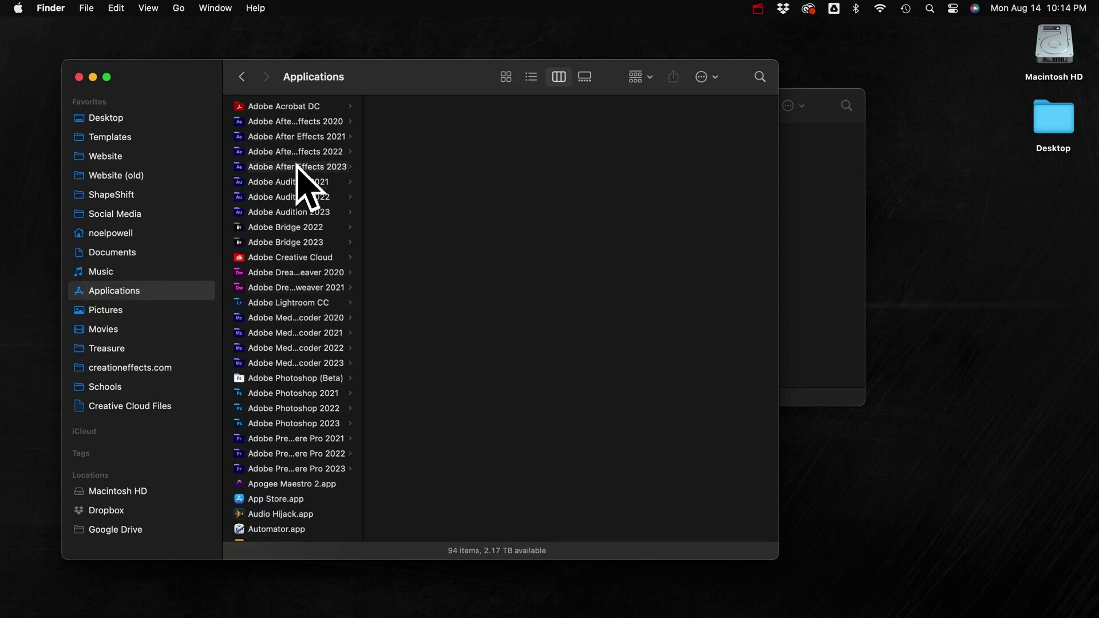
pyautogui.click(332, 166)
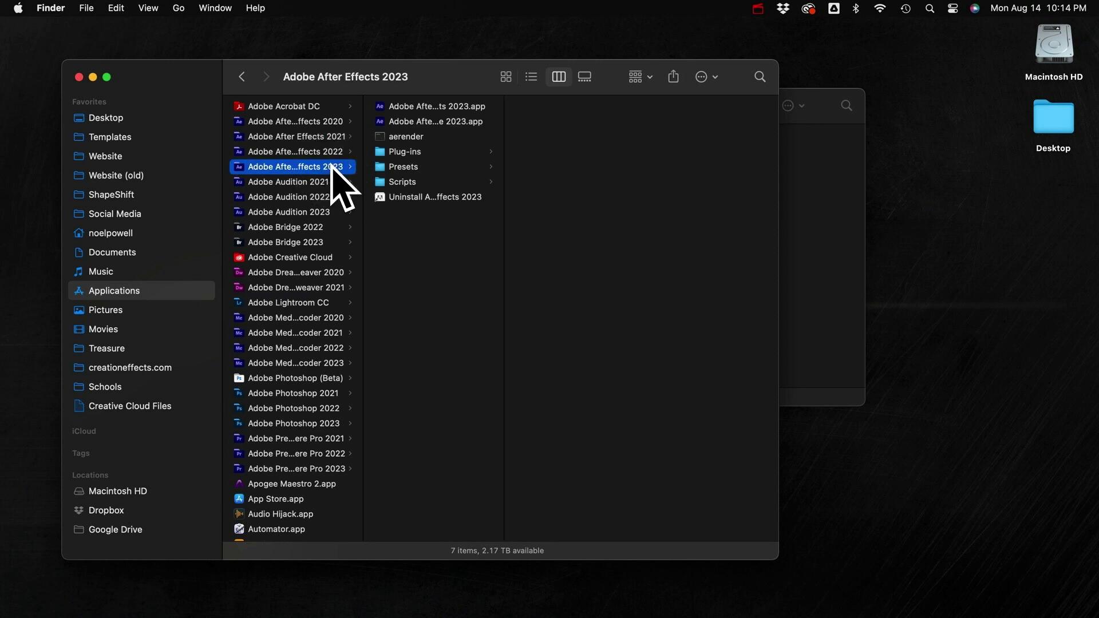
pyautogui.click(408, 167)
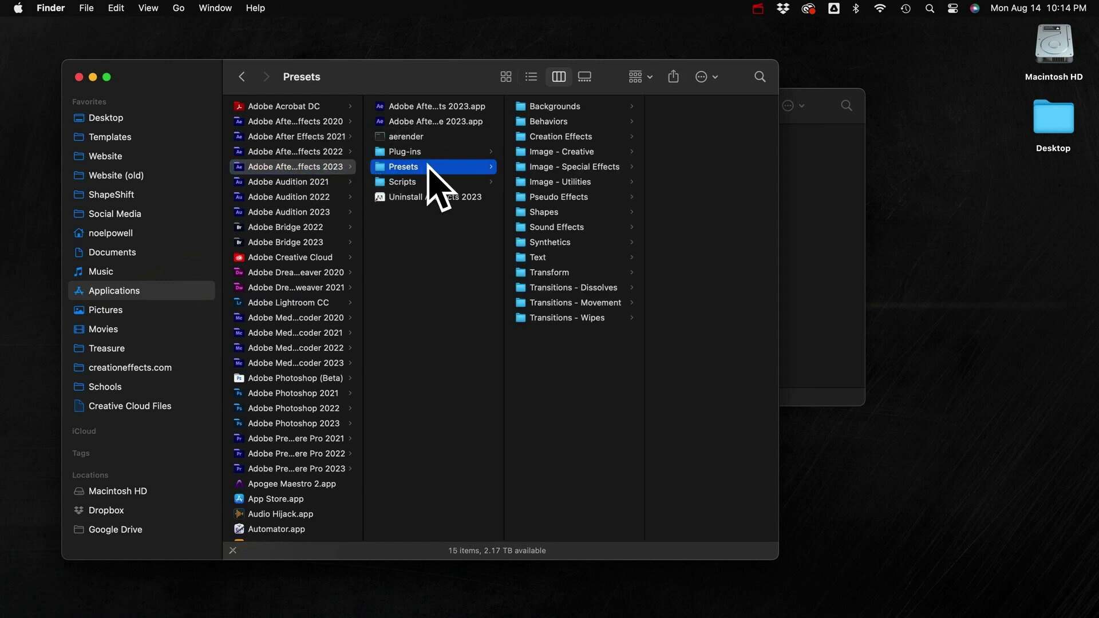
pyautogui.click(572, 137)
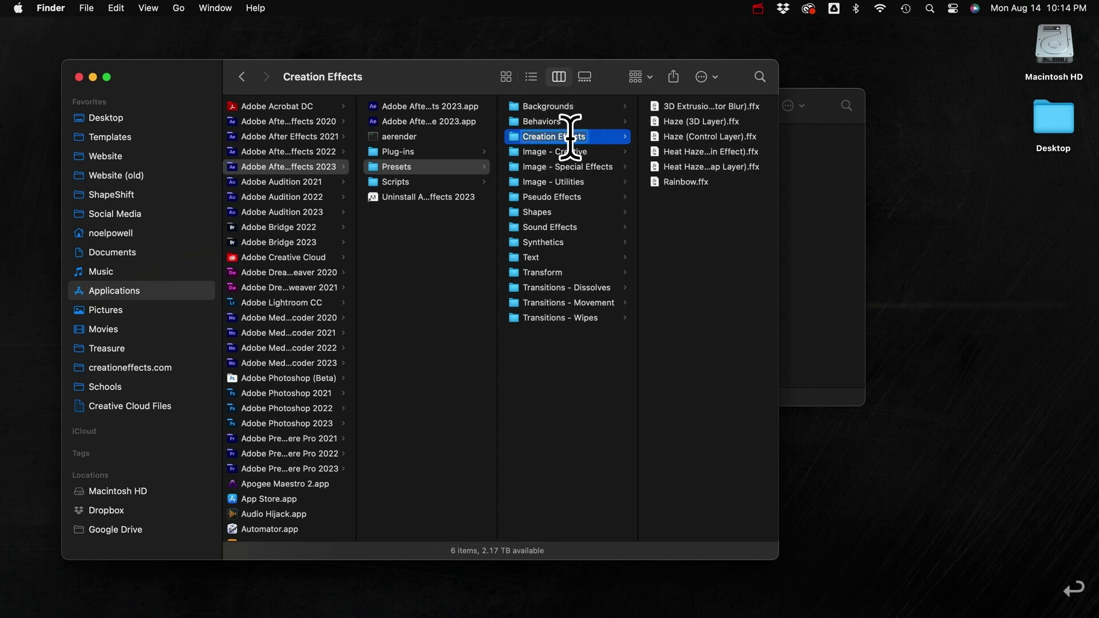
pyautogui.write('Creation Effects')
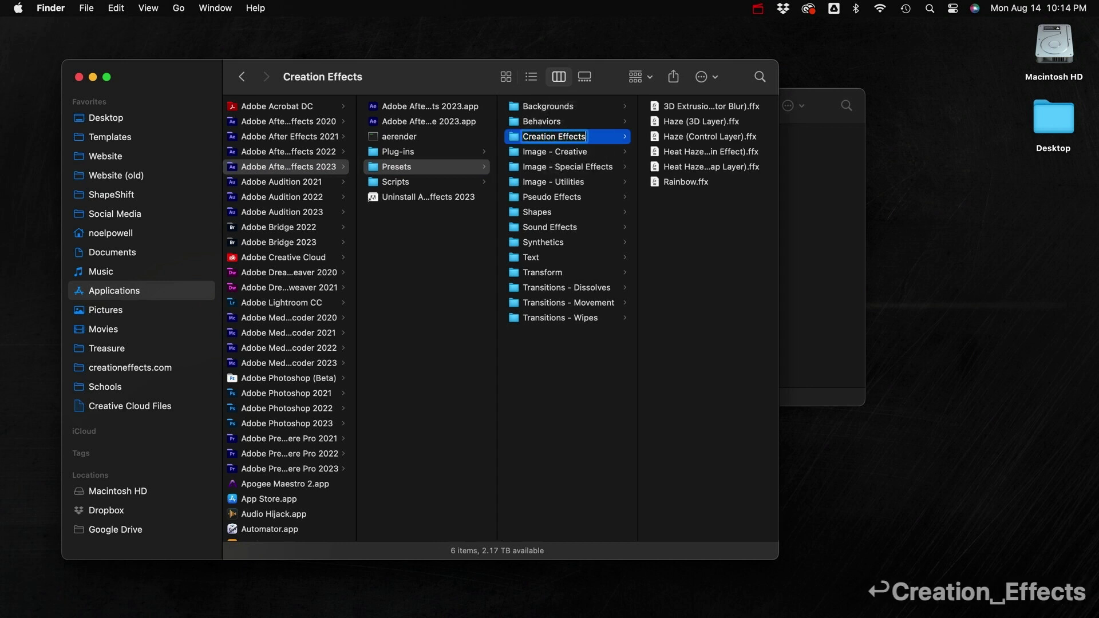
pyautogui.press('Return')
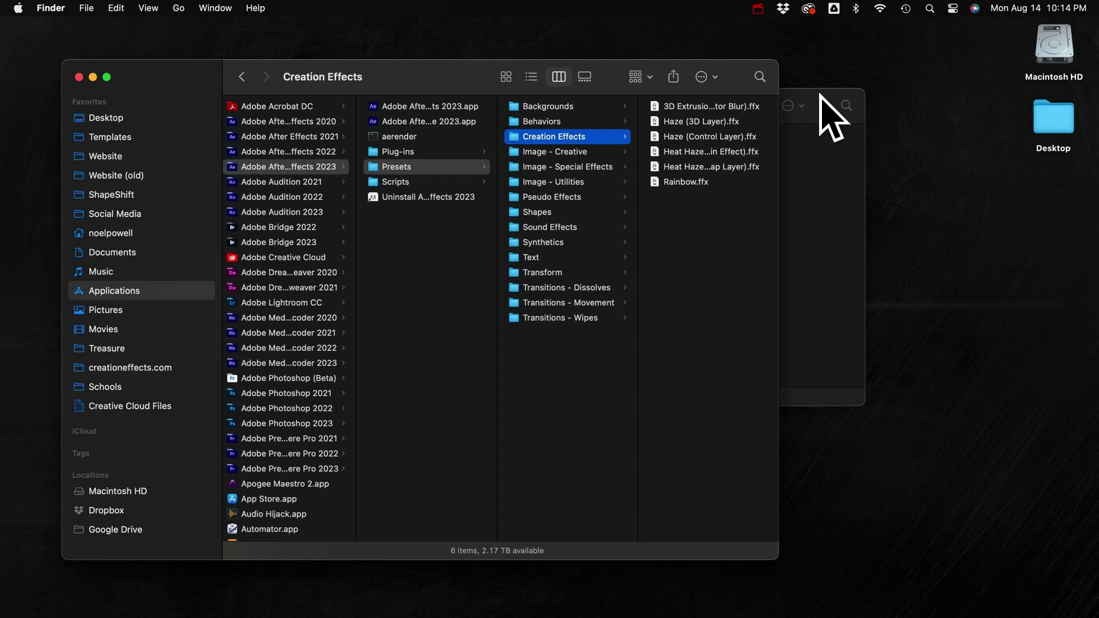
# Copy Gridscape (Control Layer).ffx and Gridscape (Grid Layer).ffx into the Creation Effects folder
pyautogui.moveTo(833, 117); pyautogui.dragTo(952, 239)
pyautogui.click(788, 258)
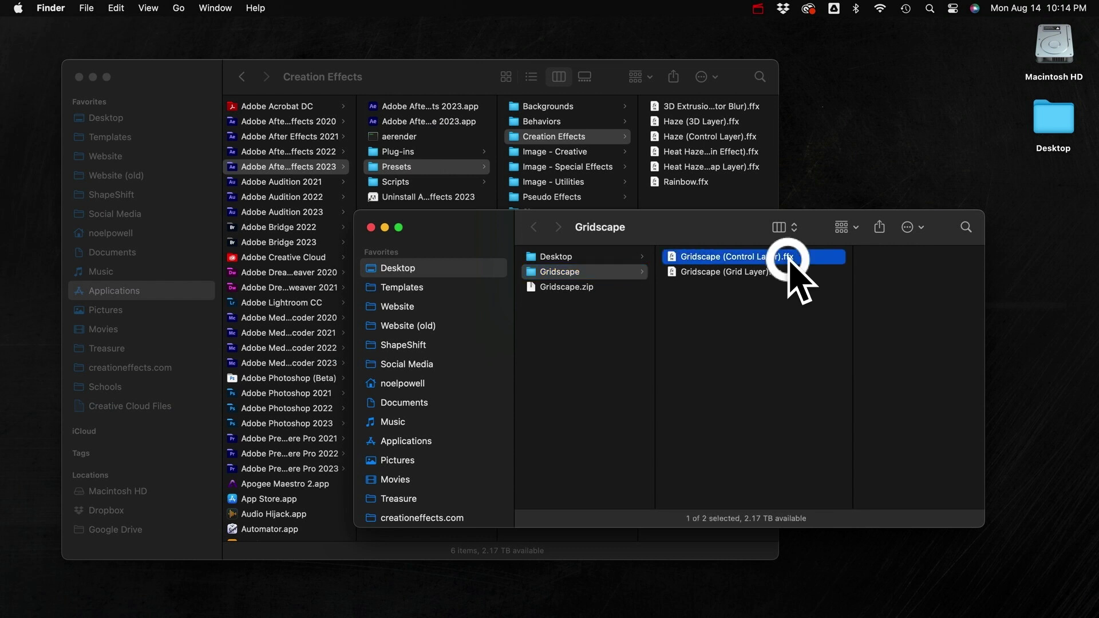
pyautogui.keyDown('shift'); pyautogui.click(722, 272); pyautogui.keyUp('shift')
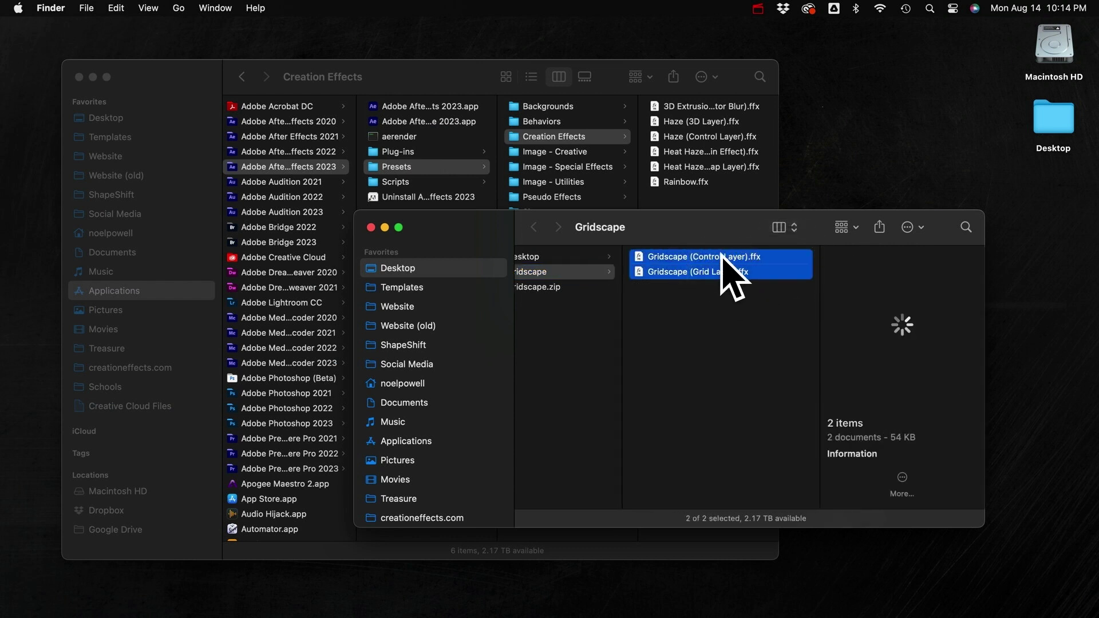
pyautogui.moveTo(723, 257); pyautogui.dragTo(736, 204)
pyautogui.click(731, 262)
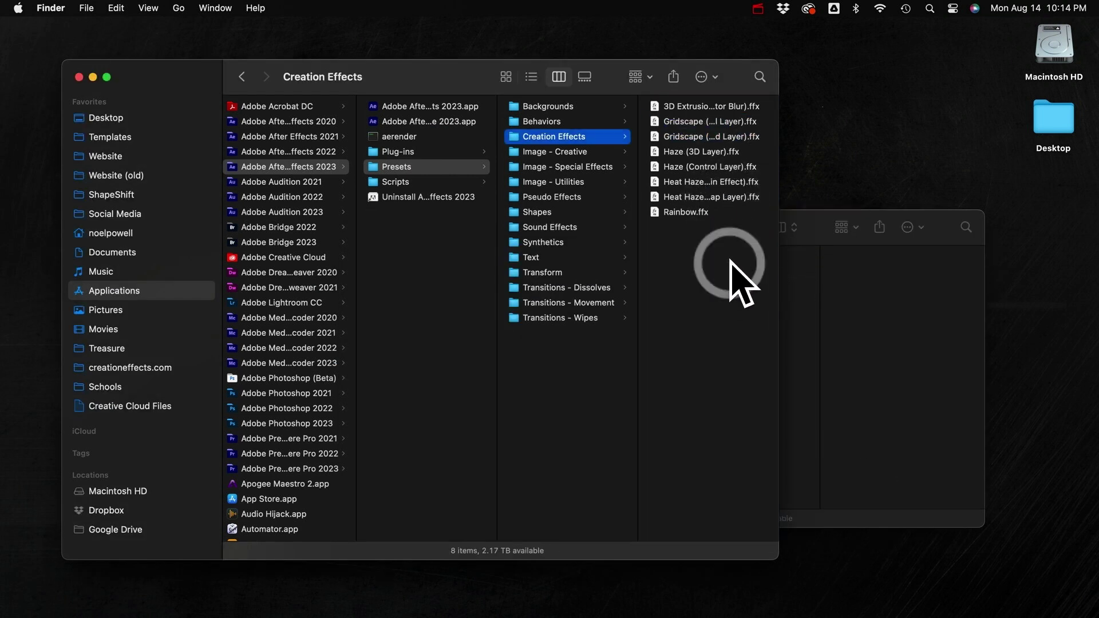
# Launch Adobe After Effects 2023 from the Dock
pyautogui.moveTo(218, 593)
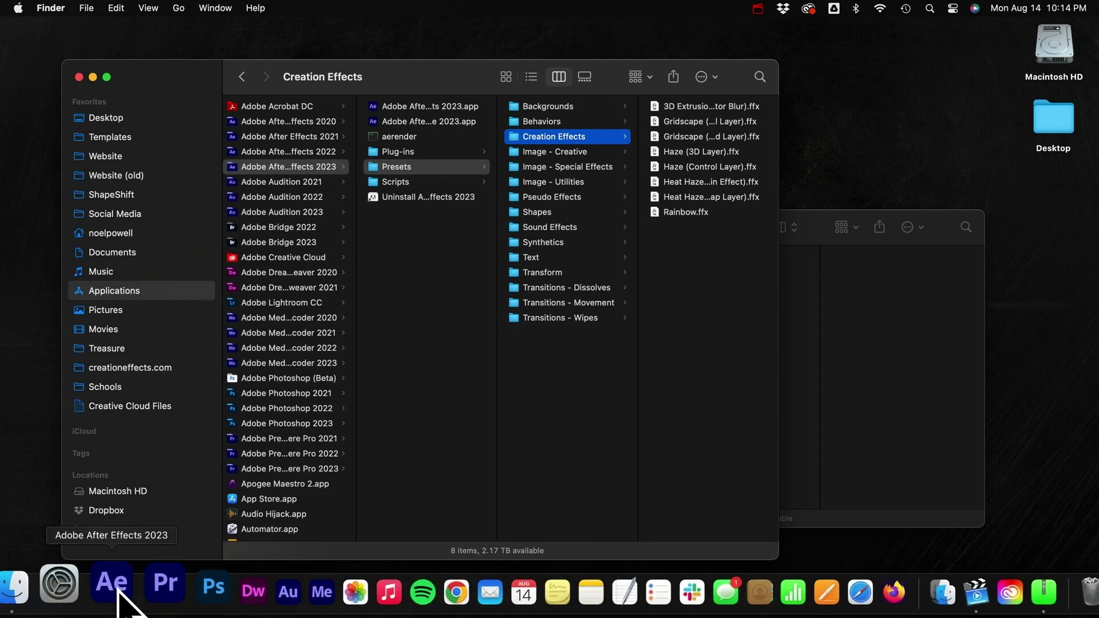
pyautogui.click(111, 590)
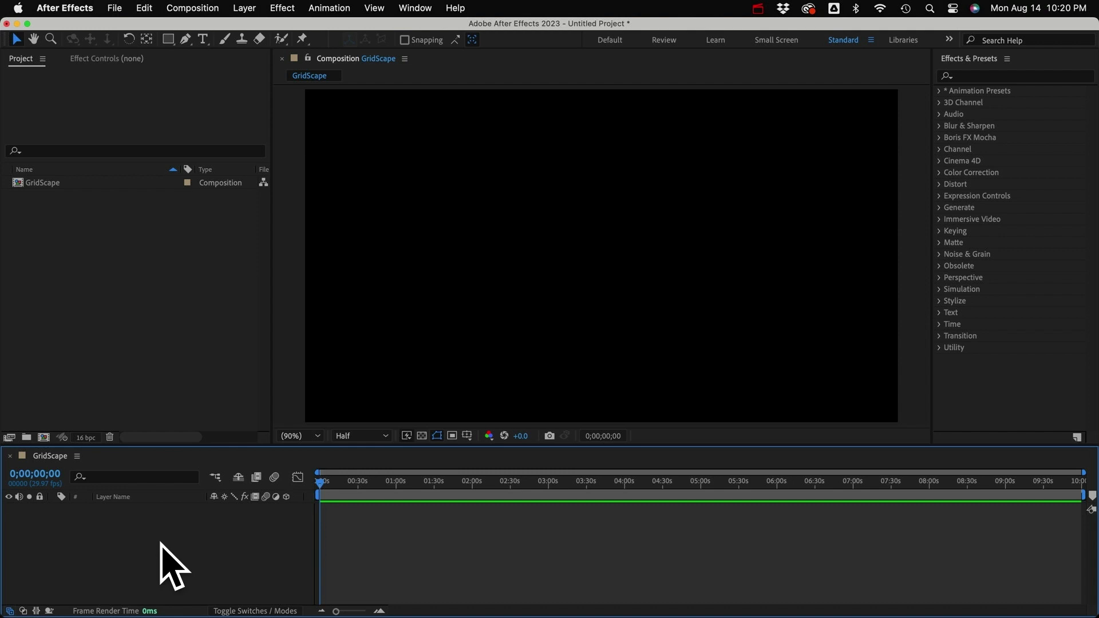
pyautogui.click(245, 8)
pyautogui.moveTo(269, 24)
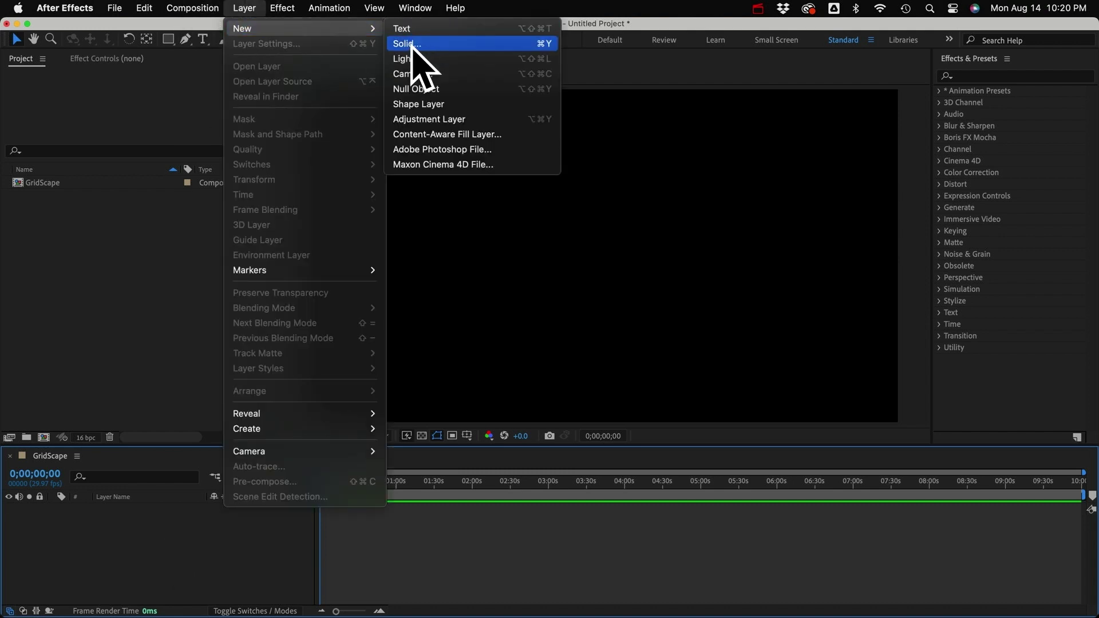
pyautogui.click(417, 108)
pyautogui.click(53, 508)
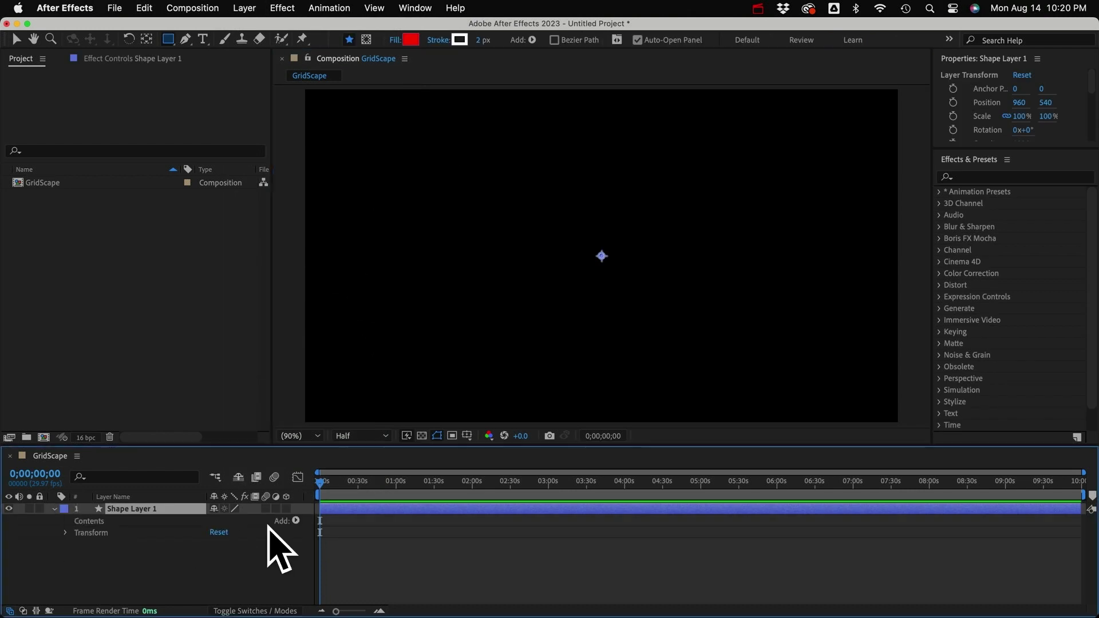
pyautogui.click(284, 521)
pyautogui.click(321, 346)
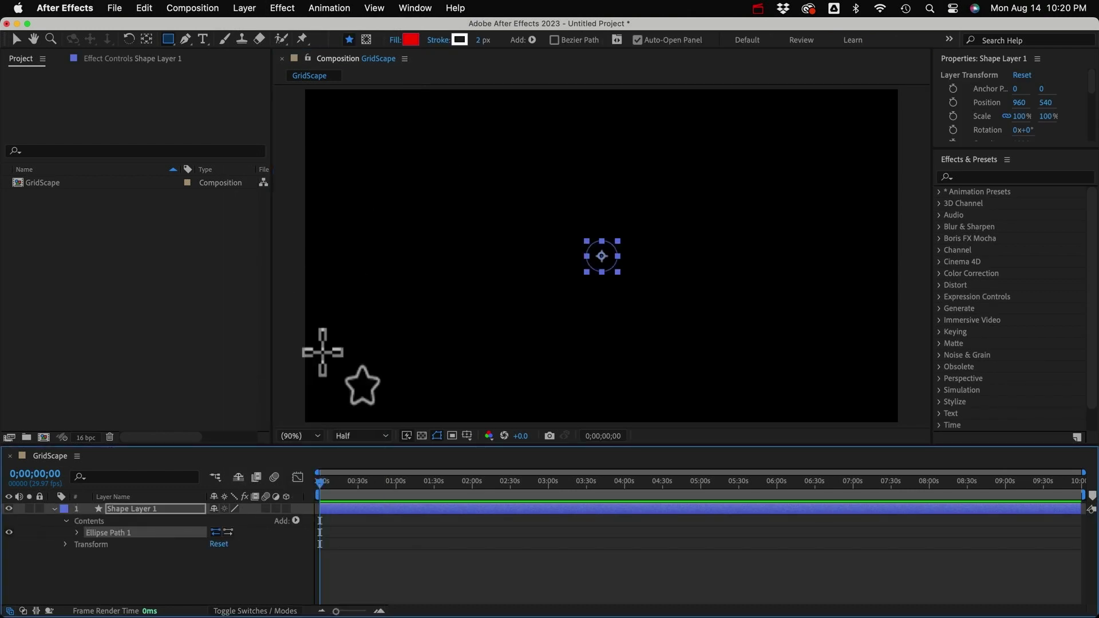
pyautogui.click(284, 521)
pyautogui.click(307, 399)
pyautogui.click(284, 521)
pyautogui.click(321, 512)
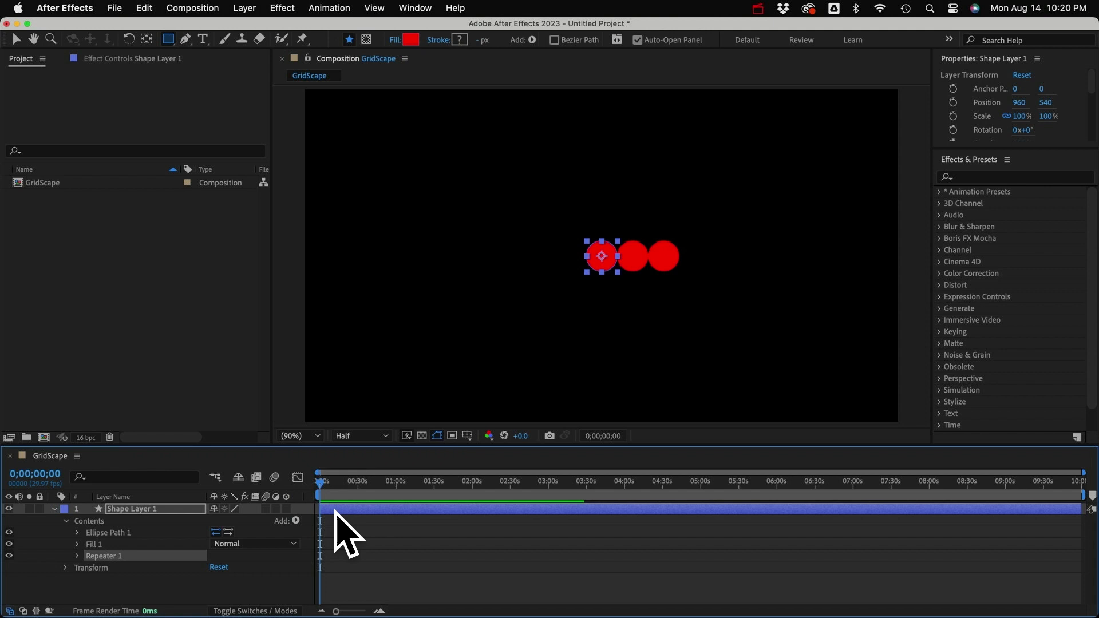
pyautogui.click(78, 556)
pyautogui.moveTo(219, 565); pyautogui.dragTo(147, 559)
pyautogui.click(284, 518)
pyautogui.click(320, 507)
pyautogui.click(78, 554)
pyautogui.click(89, 586)
pyautogui.scroll(-3, 172, 549)
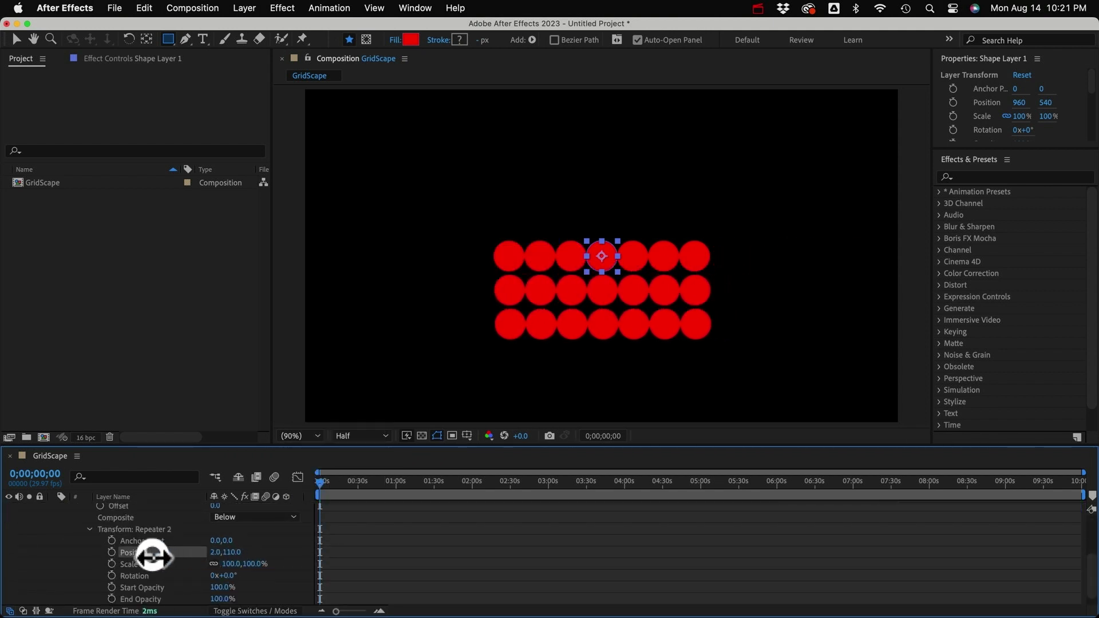
pyautogui.scroll(3, 172, 558)
pyautogui.click(215, 539)
pyautogui.write('5')
pyautogui.press('Return')
pyautogui.scroll(3, 86, 582)
pyautogui.moveTo(214, 551)
pyautogui.mouseDown()
pyautogui.moveTo(189, 552)
pyautogui.moveTo(211, 560)
pyautogui.mouseUp()
pyautogui.click(53, 509)
pyautogui.click(286, 509)
pyautogui.press('super+d')
pyautogui.press('super+d')
pyautogui.press('super+d')
pyautogui.press('super+d')
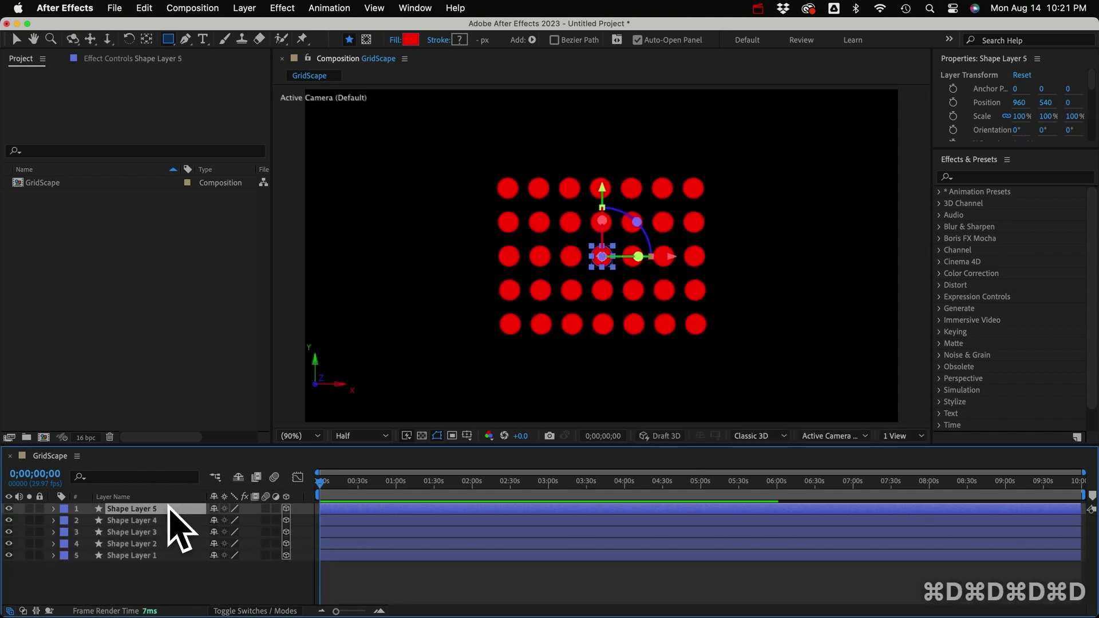
pyautogui.press('p')
pyautogui.press('c')
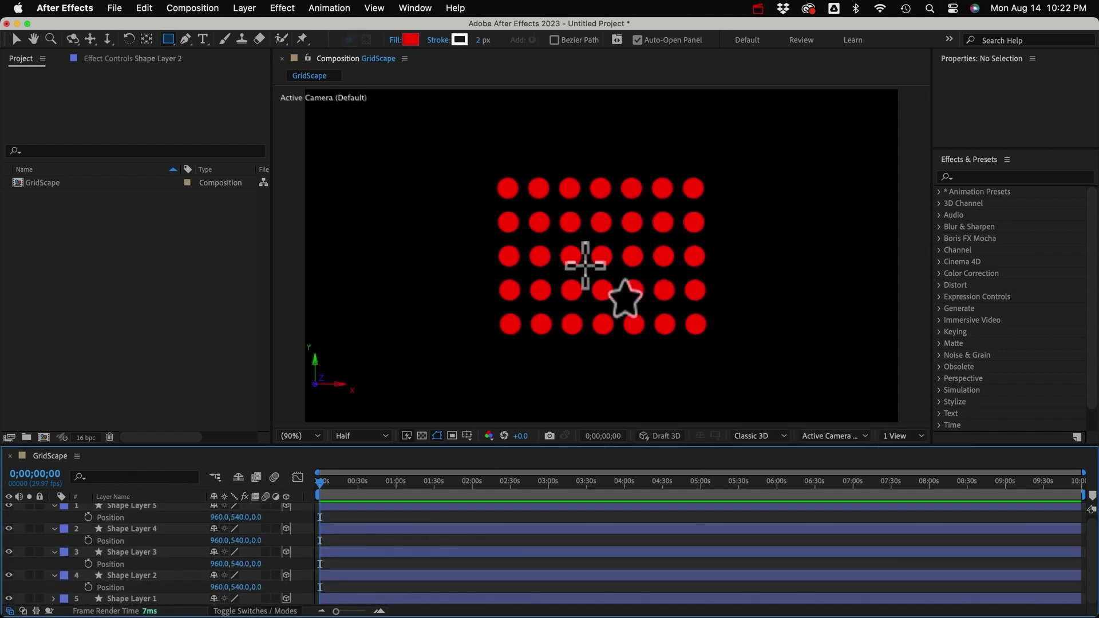
pyautogui.moveTo(584, 263); pyautogui.dragTo(561, 266)
pyautogui.click(256, 587)
pyautogui.write('100')
pyautogui.click(256, 564)
pyautogui.write('200')
pyautogui.click(257, 540)
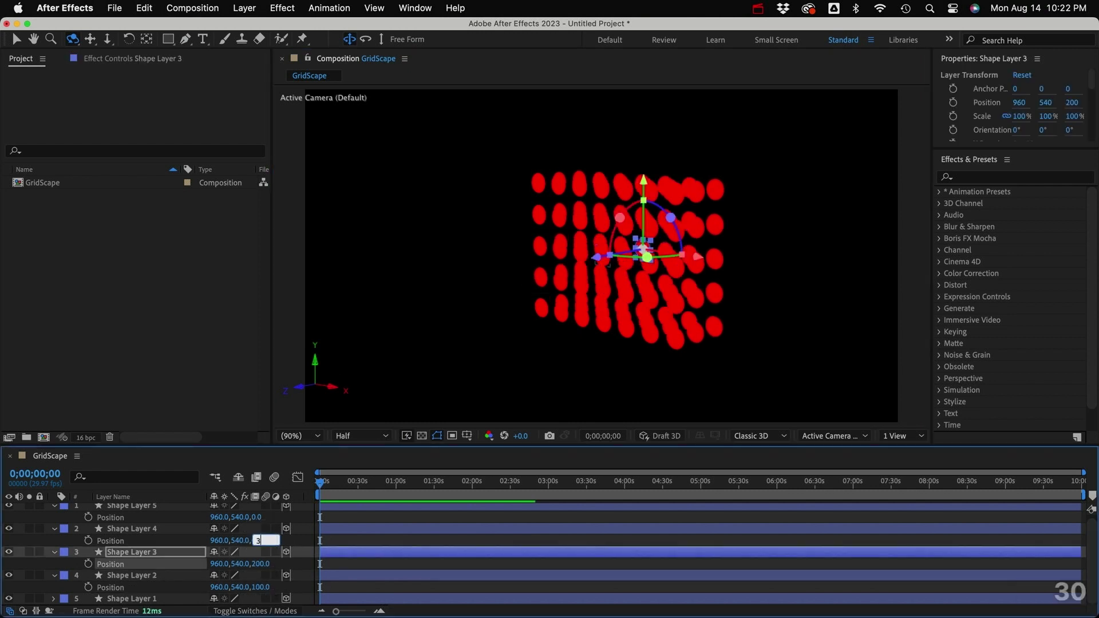
pyautogui.write('300')
pyautogui.click(256, 516)
pyautogui.write('400')
pyautogui.moveTo(690, 359); pyautogui.dragTo(727, 269)
pyautogui.click(244, 8)
pyautogui.moveTo(252, 29)
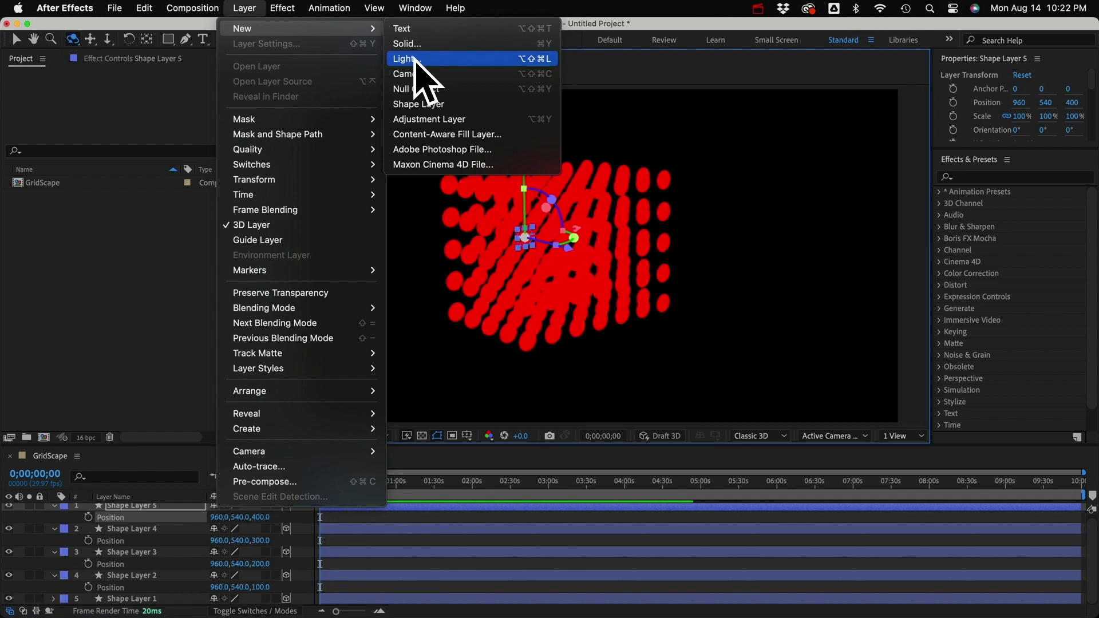
pyautogui.click(416, 59)
pyautogui.press('Return')
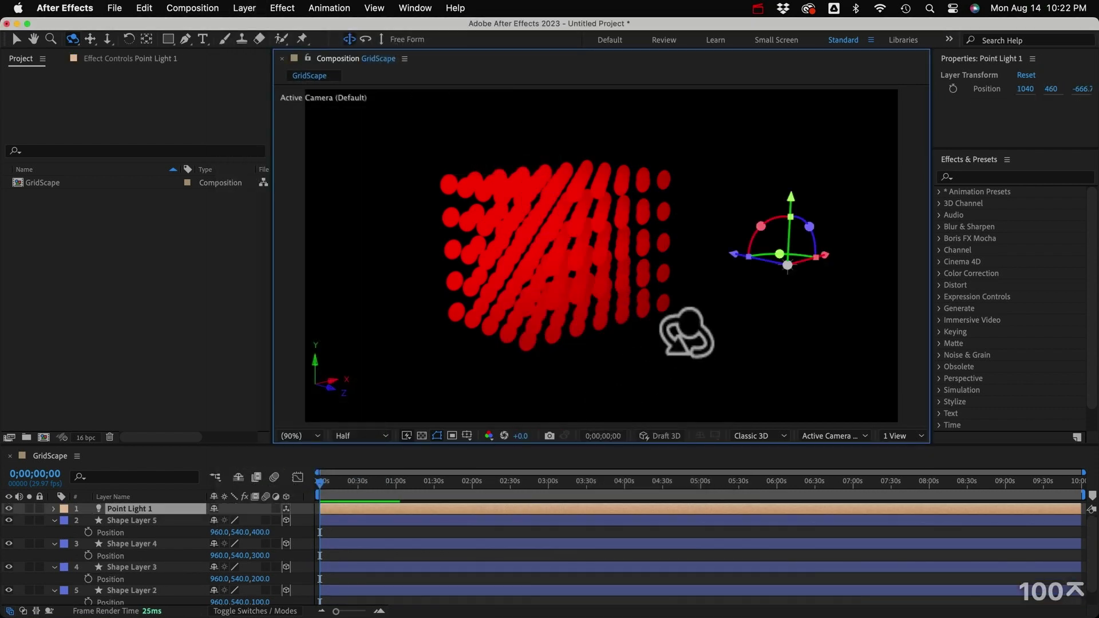
pyautogui.moveTo(693, 327); pyautogui.dragTo(546, 267)
pyautogui.press('v')
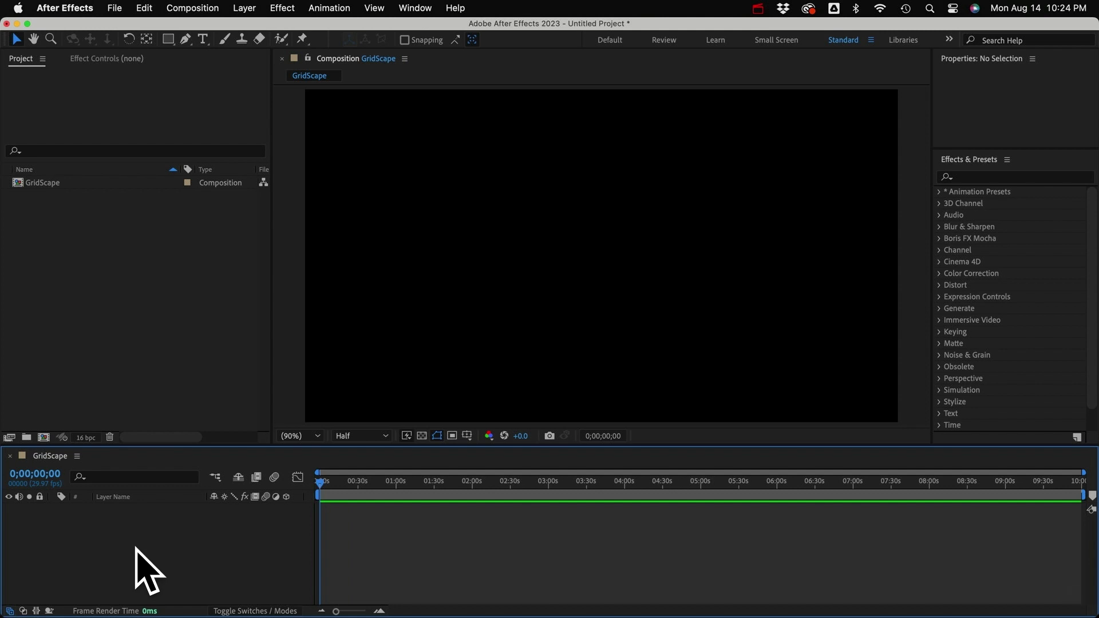
# Create a new 50×50 px solid layer coloured royal blue
pyautogui.click(136, 548)
pyautogui.click(245, 8)
pyautogui.moveTo(252, 28)
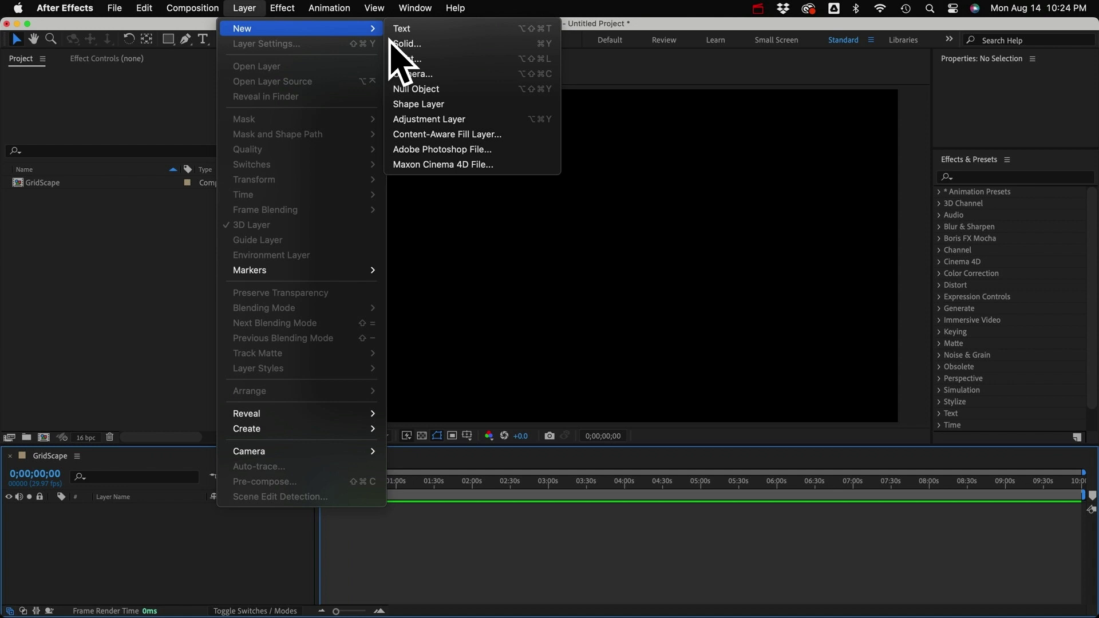
pyautogui.click(403, 43)
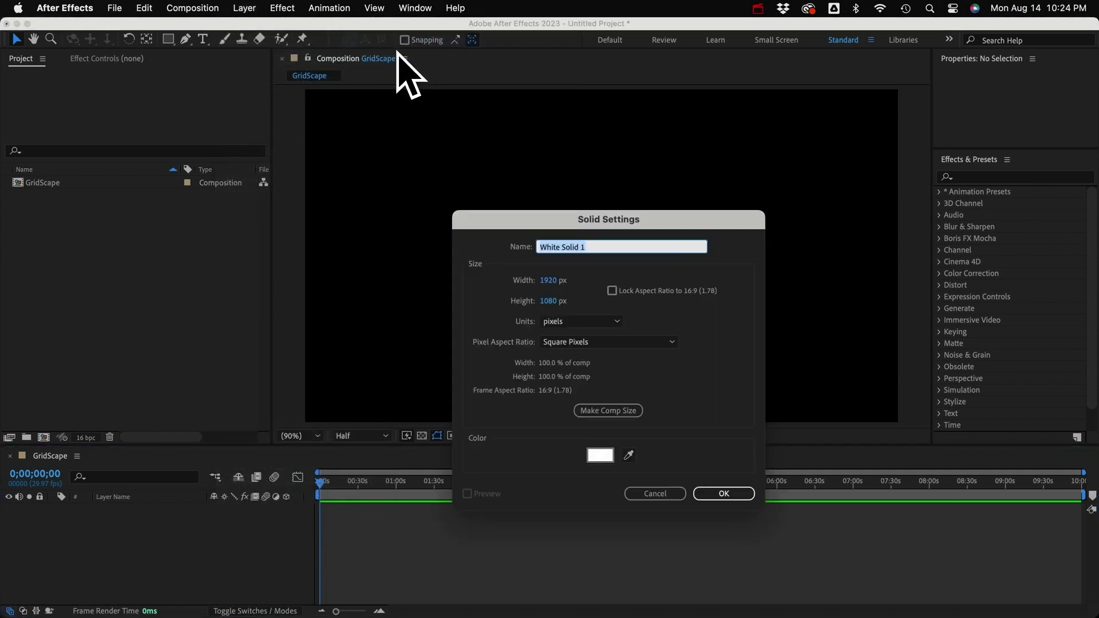
pyautogui.click(550, 280)
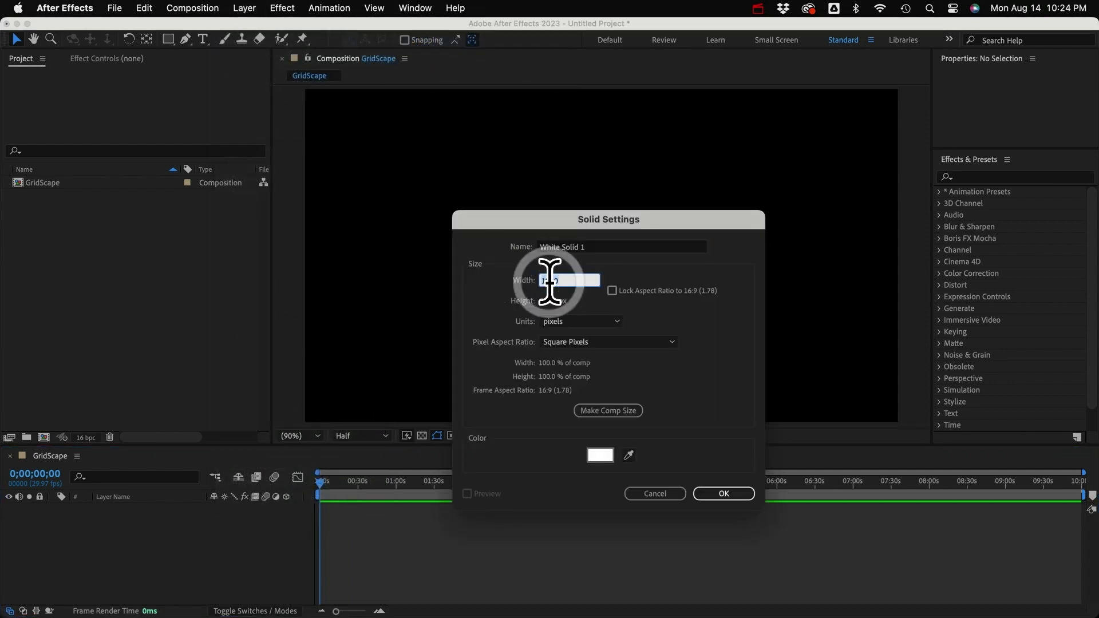
pyautogui.write('50')
pyautogui.press('Tab')
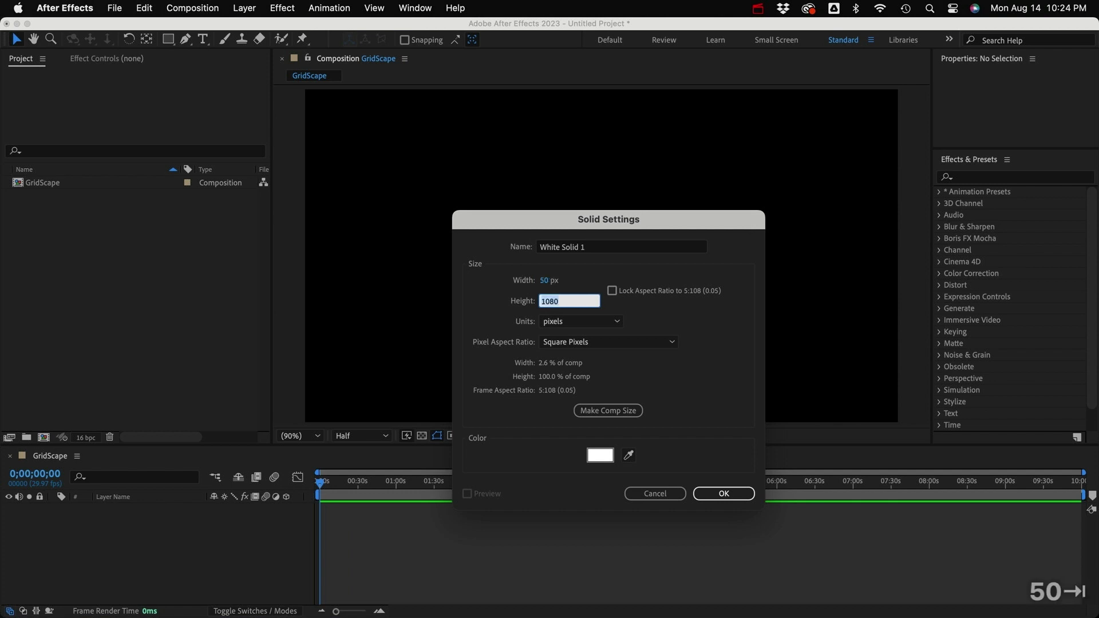
pyautogui.write('50')
pyautogui.click(600, 455)
pyautogui.moveTo(321, 401); pyautogui.dragTo(321, 452)
pyautogui.click(269, 375)
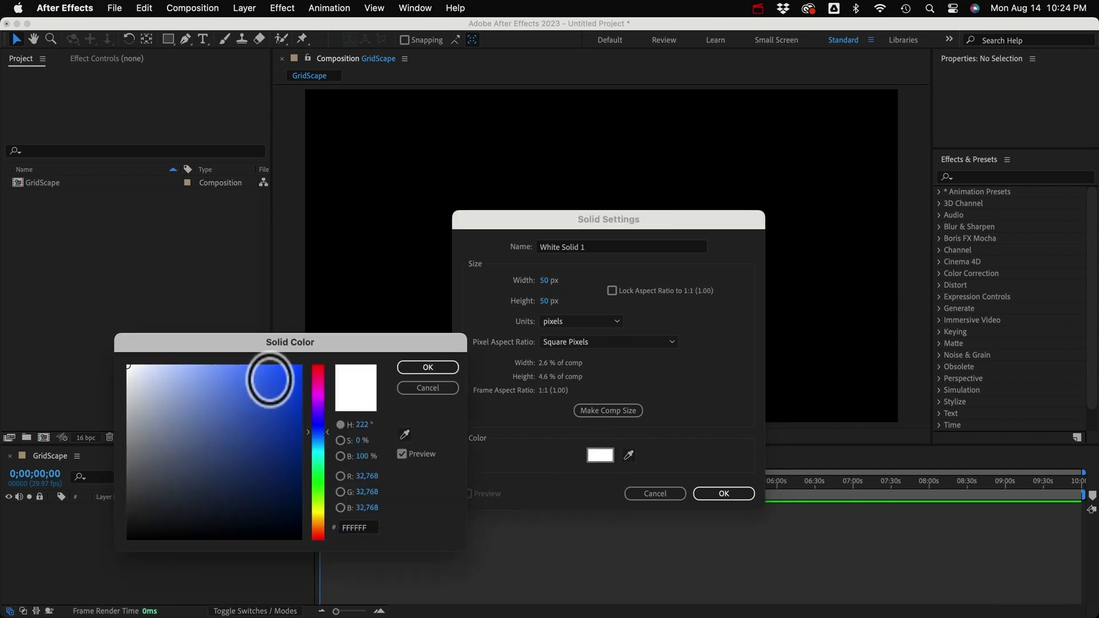
pyautogui.click(430, 368)
pyautogui.click(722, 494)
pyautogui.click(692, 269)
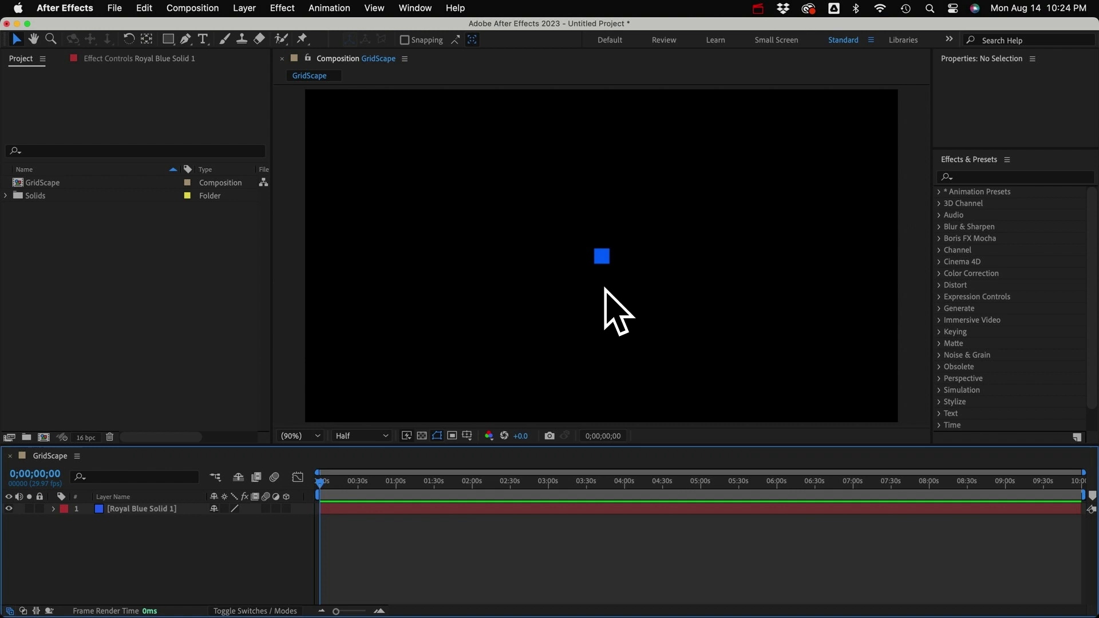
# Add a Null Object layer above the blue solid
pyautogui.click(247, 9)
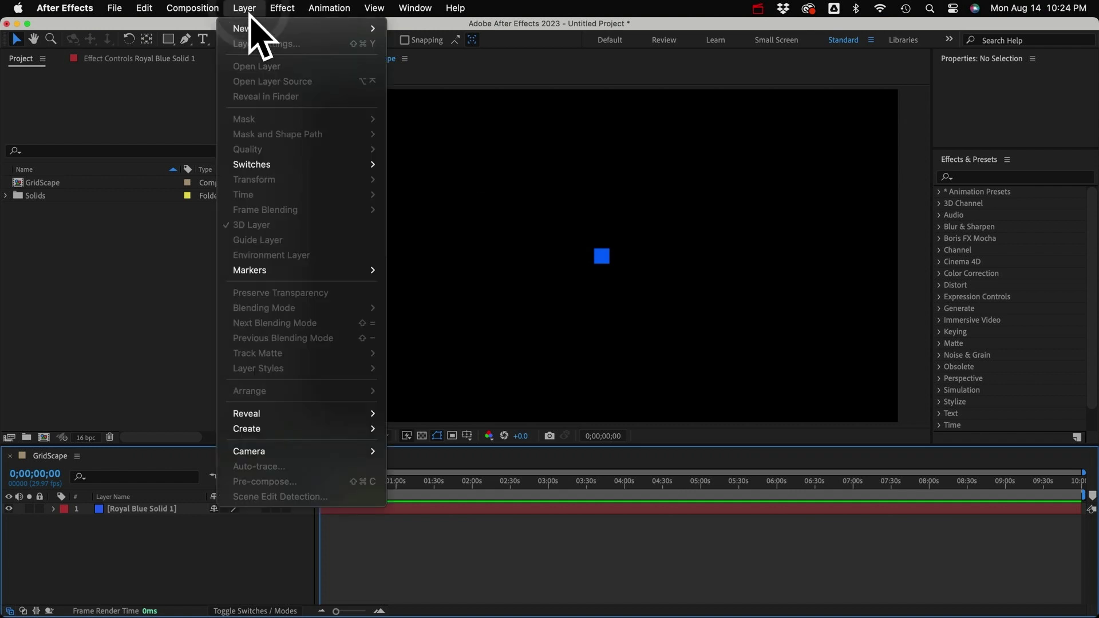
pyautogui.moveTo(273, 28)
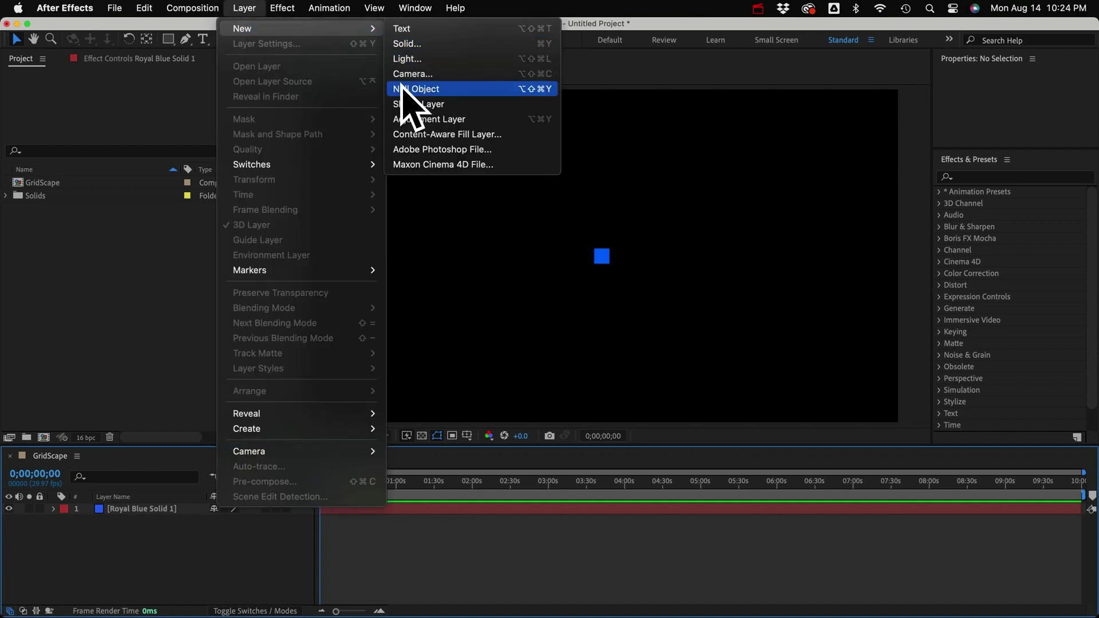
pyautogui.click(435, 90)
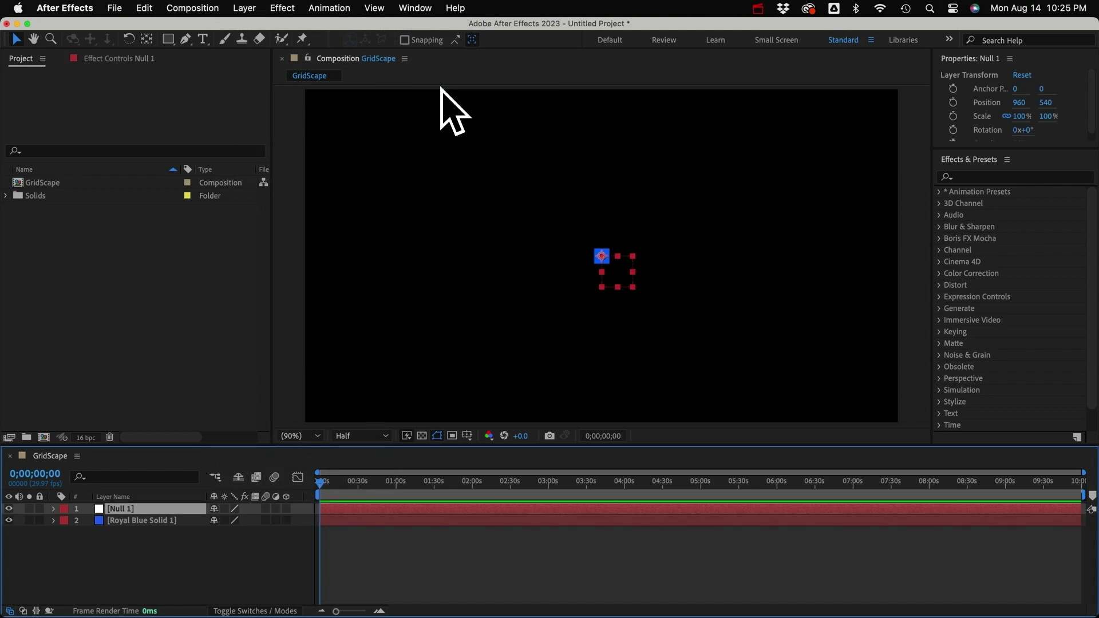
pyautogui.click(978, 163)
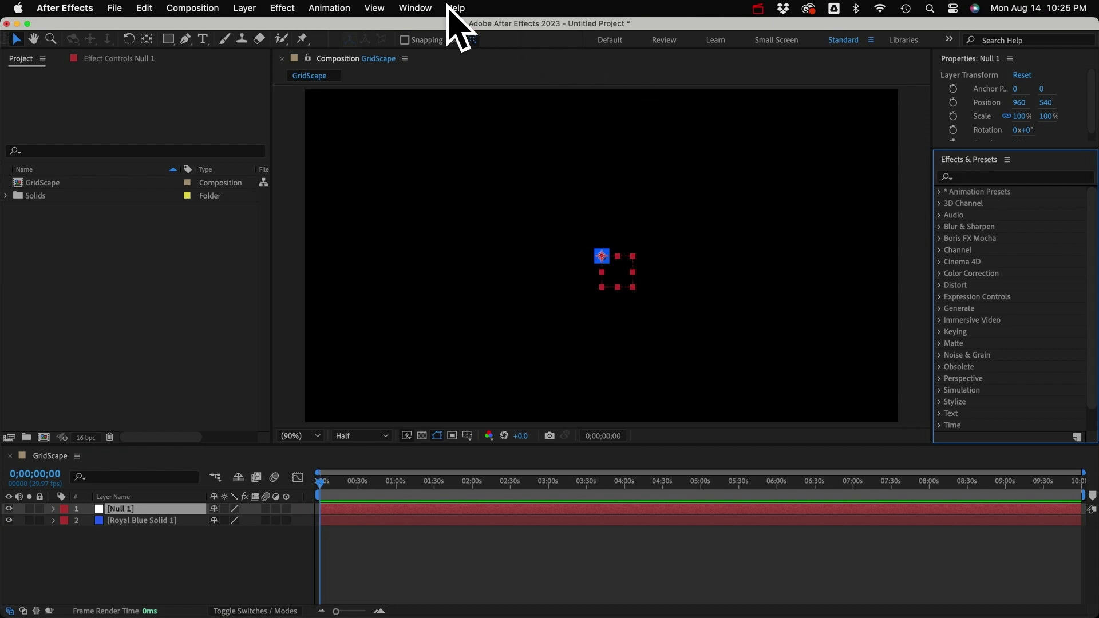
pyautogui.click(415, 8)
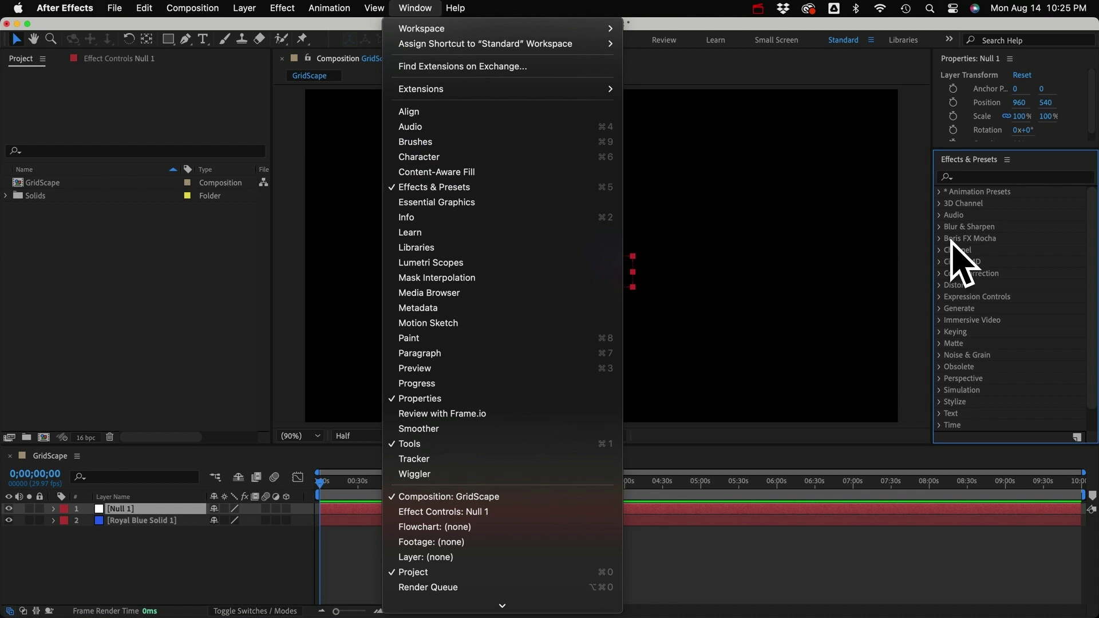
# Expand Animation Presets > Presets > Creation Effects to reveal both Gridscape presets
pyautogui.click(975, 174)
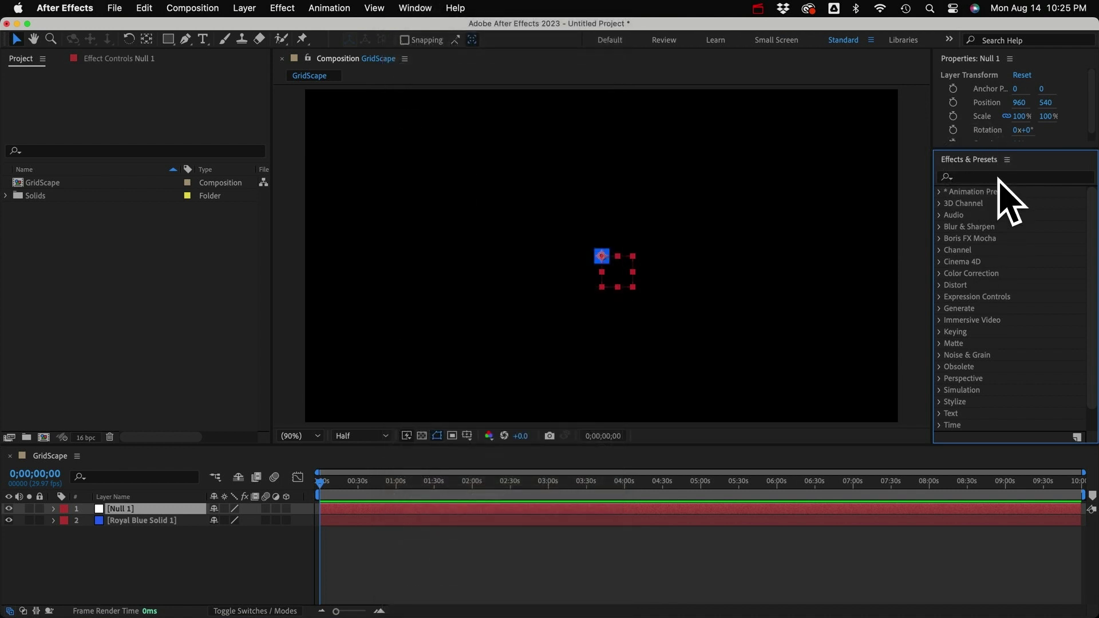
pyautogui.click(940, 192)
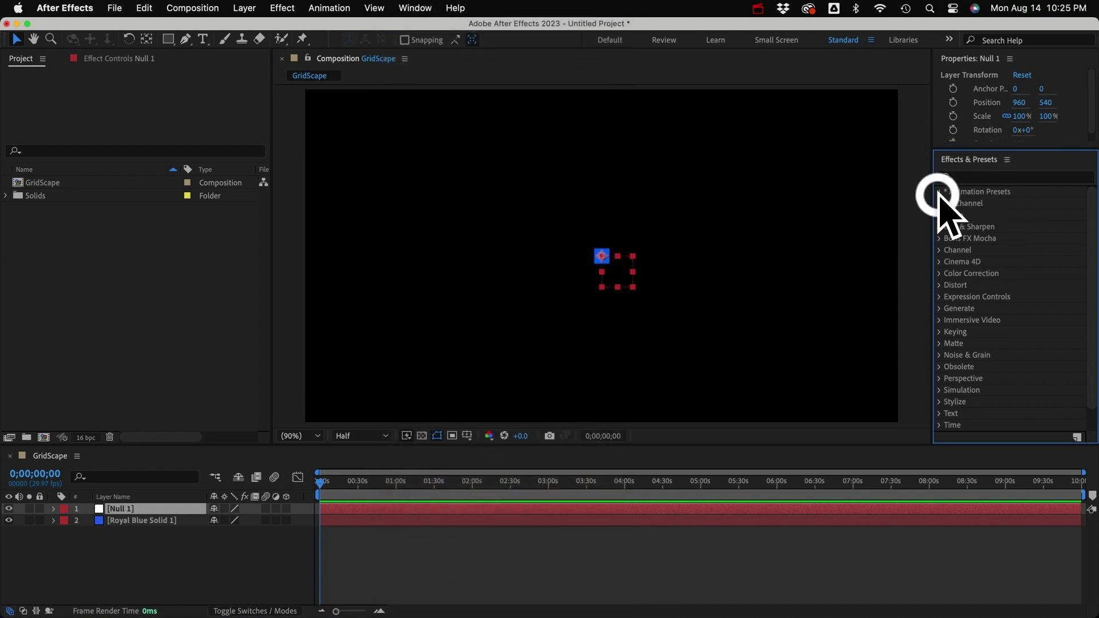
pyautogui.click(952, 203)
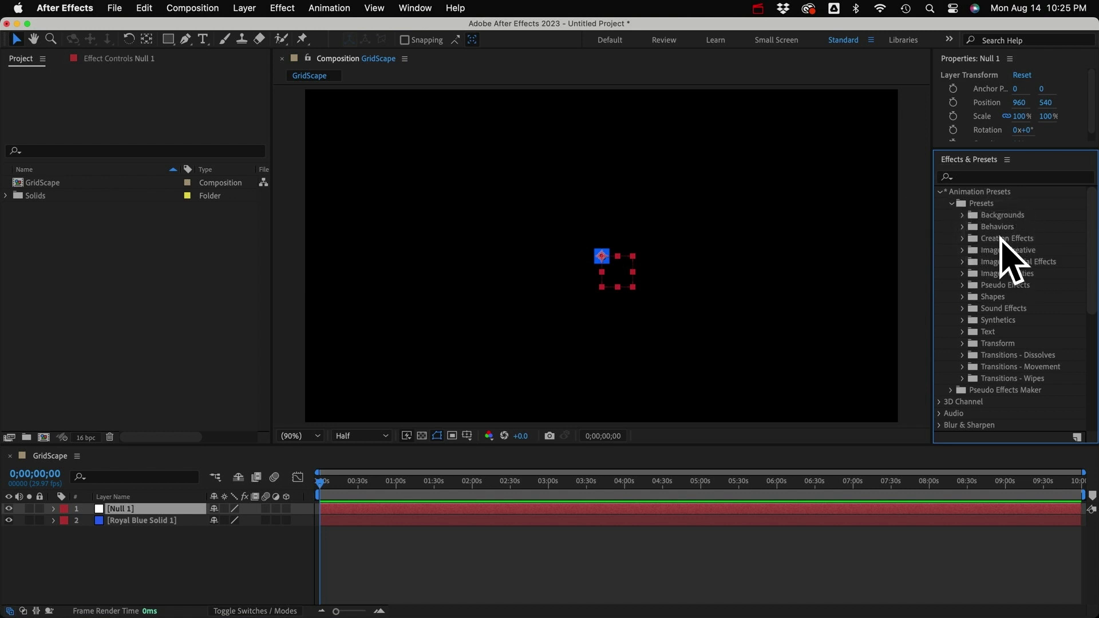
pyautogui.click(962, 238)
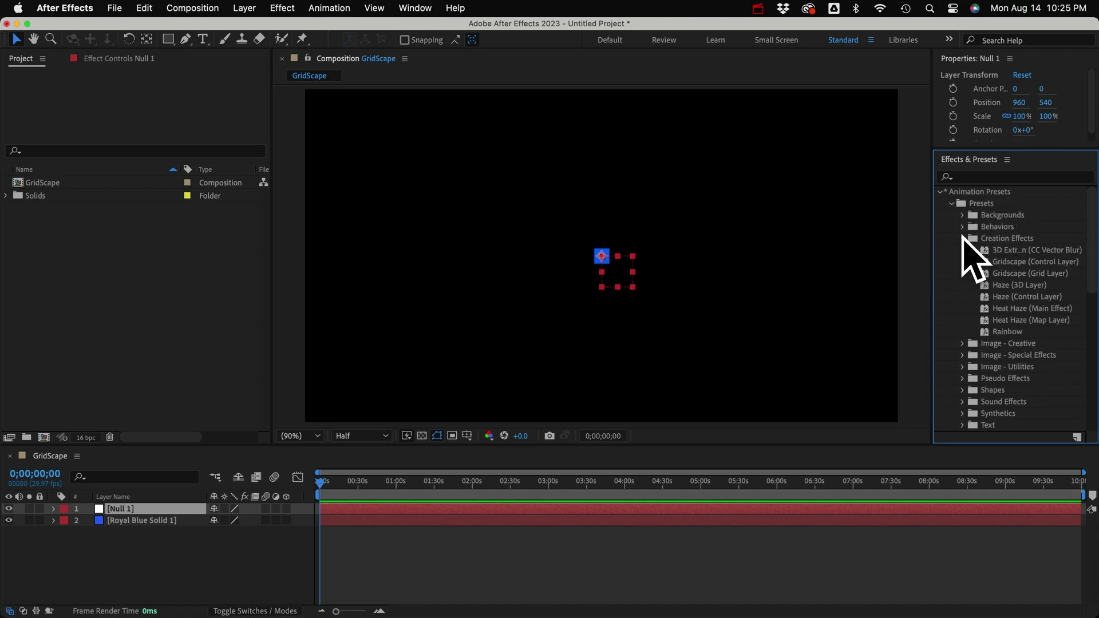
pyautogui.click(1040, 262)
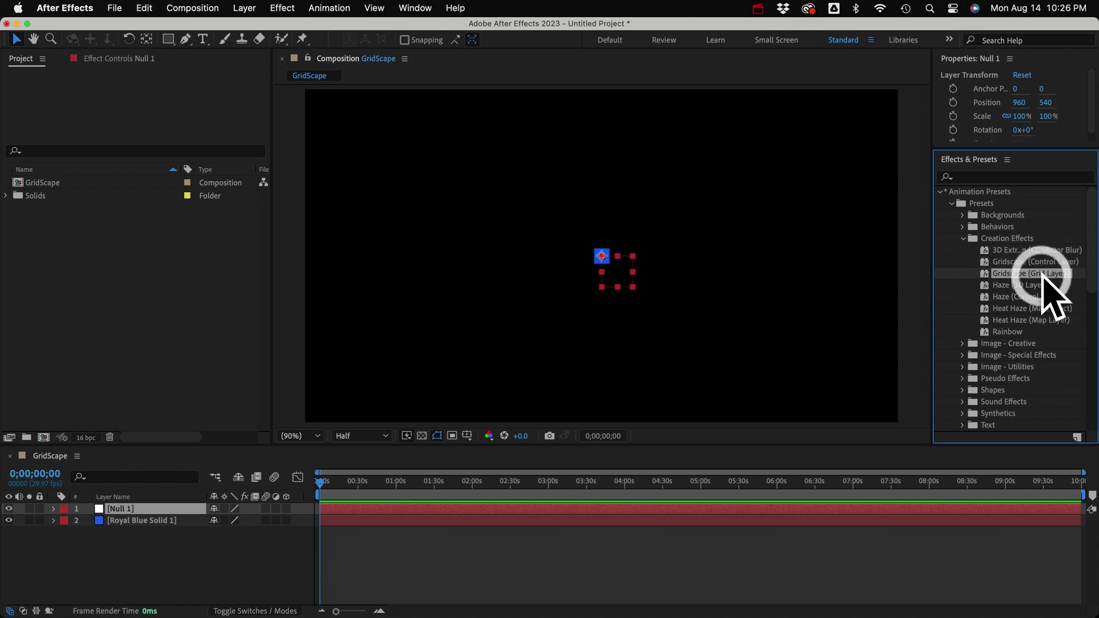
pyautogui.click(1042, 274)
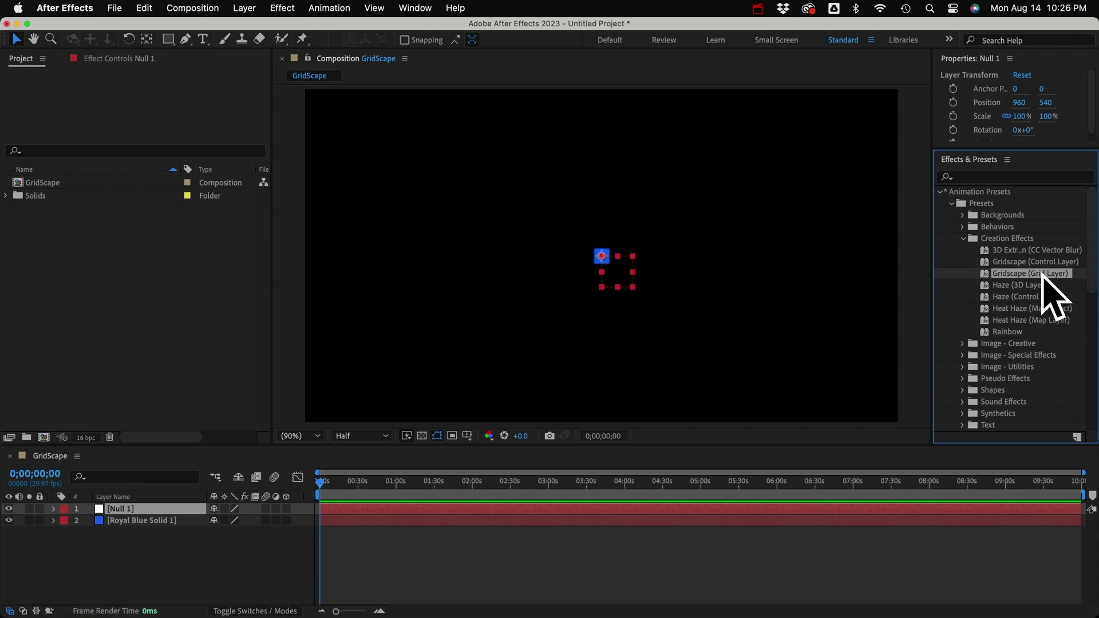
pyautogui.moveTo(1042, 274); pyautogui.dragTo(151, 507)
# Apply the Gridscape (Control Layer) preset to Null 1
pyautogui.click(1051, 261)
pyautogui.doubleClick(1051, 262)
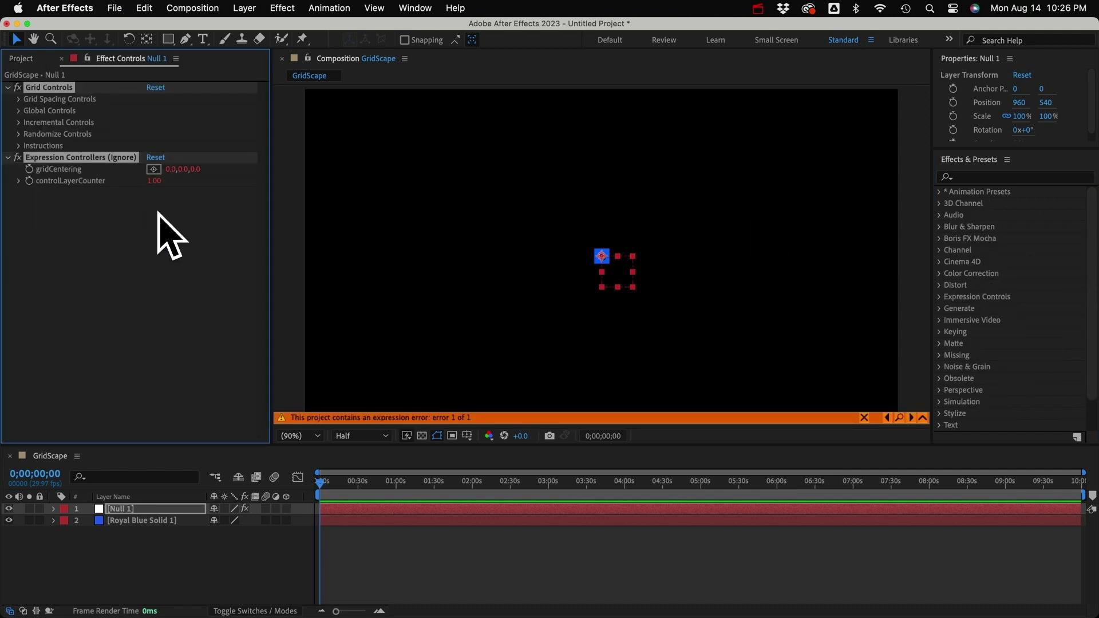
pyautogui.click(86, 198)
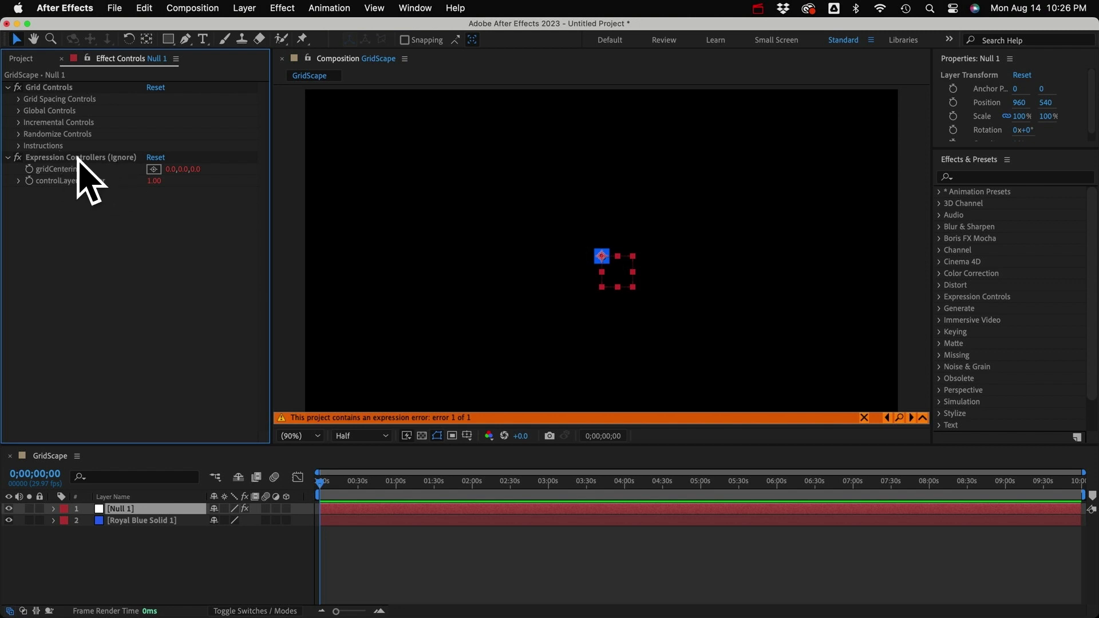
# Expand Grid Spacing, Global, Incremental and Randomize Controls and the Instructions in Effect Controls
pyautogui.click(9, 157)
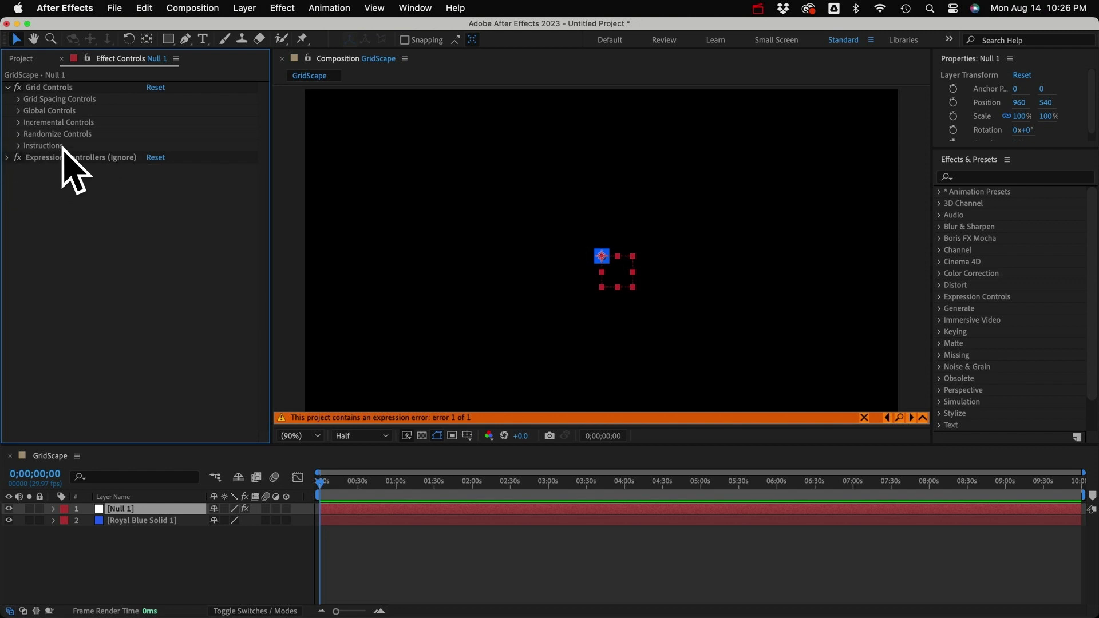
pyautogui.click(58, 87)
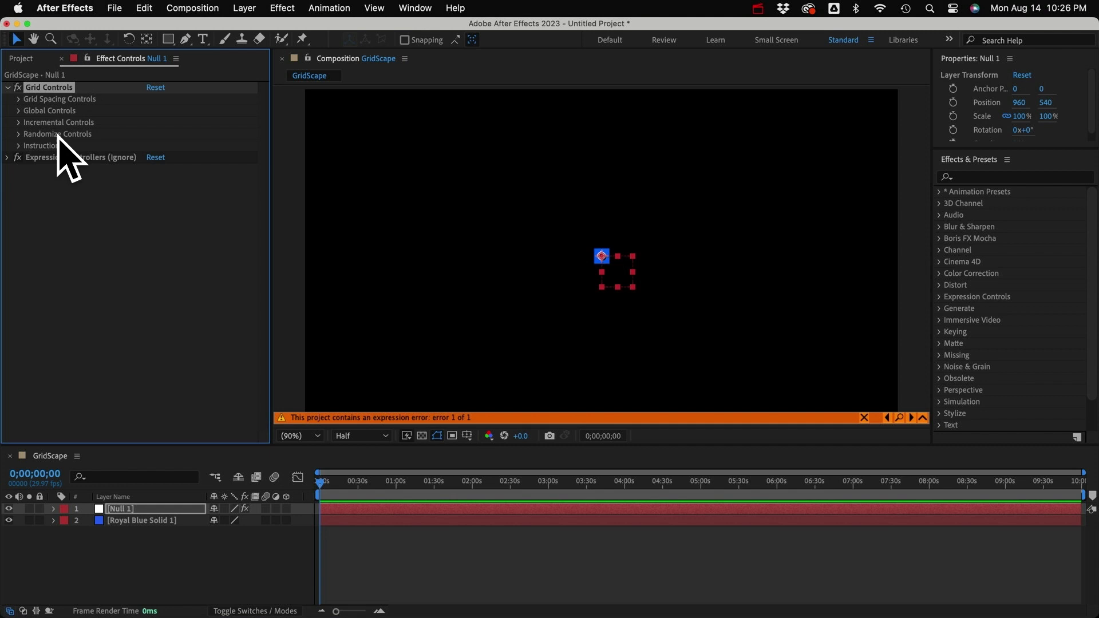
pyautogui.click(19, 122)
pyautogui.click(19, 110)
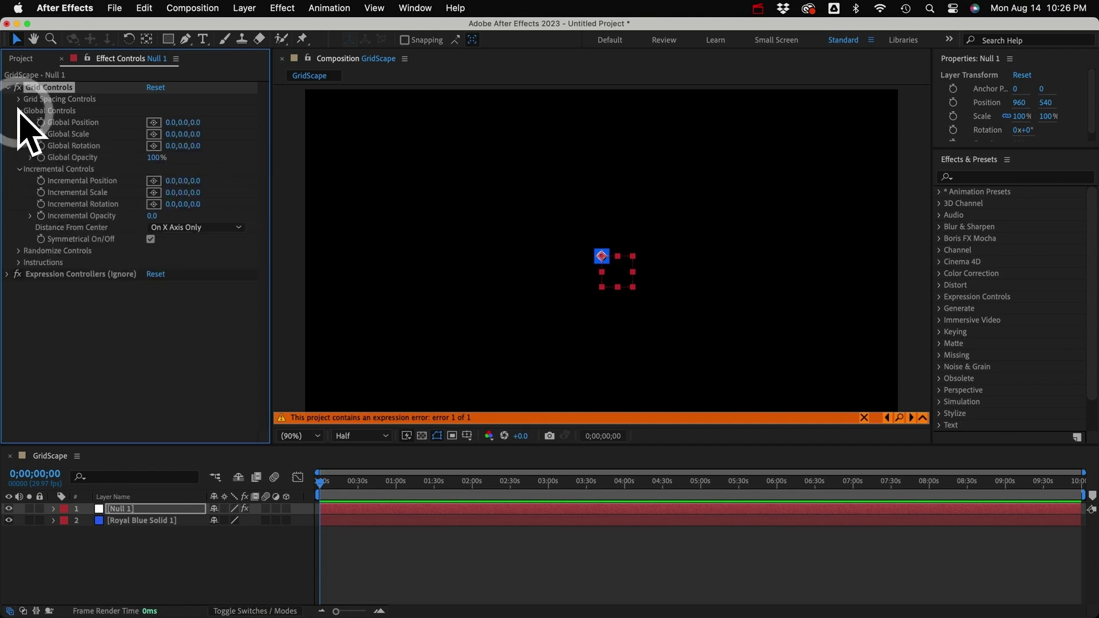
pyautogui.click(19, 98)
pyautogui.click(19, 285)
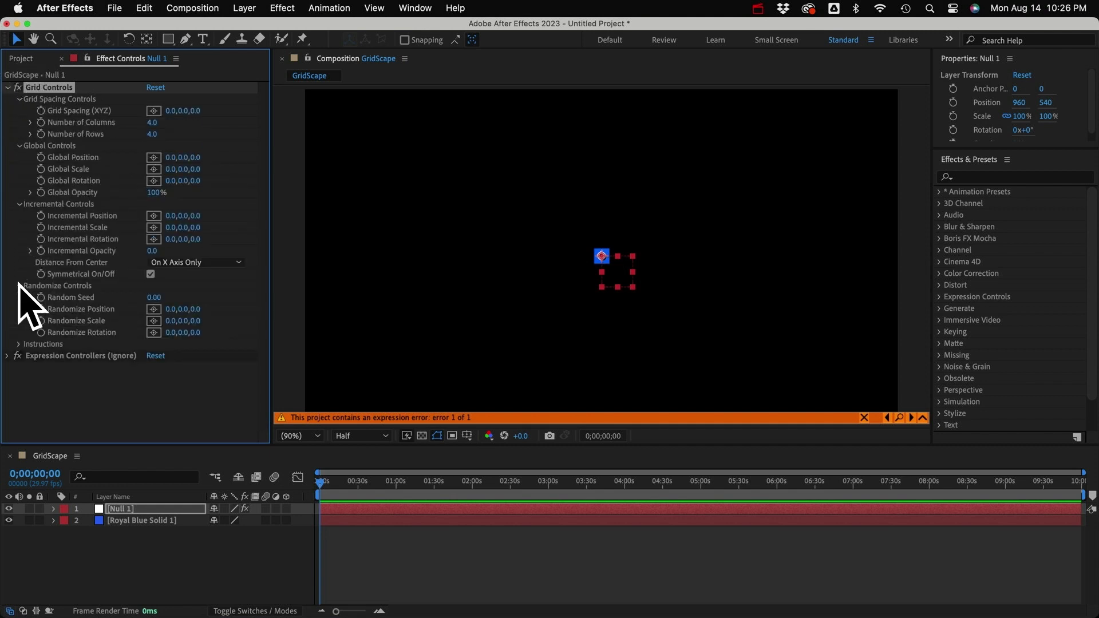
pyautogui.click(17, 344)
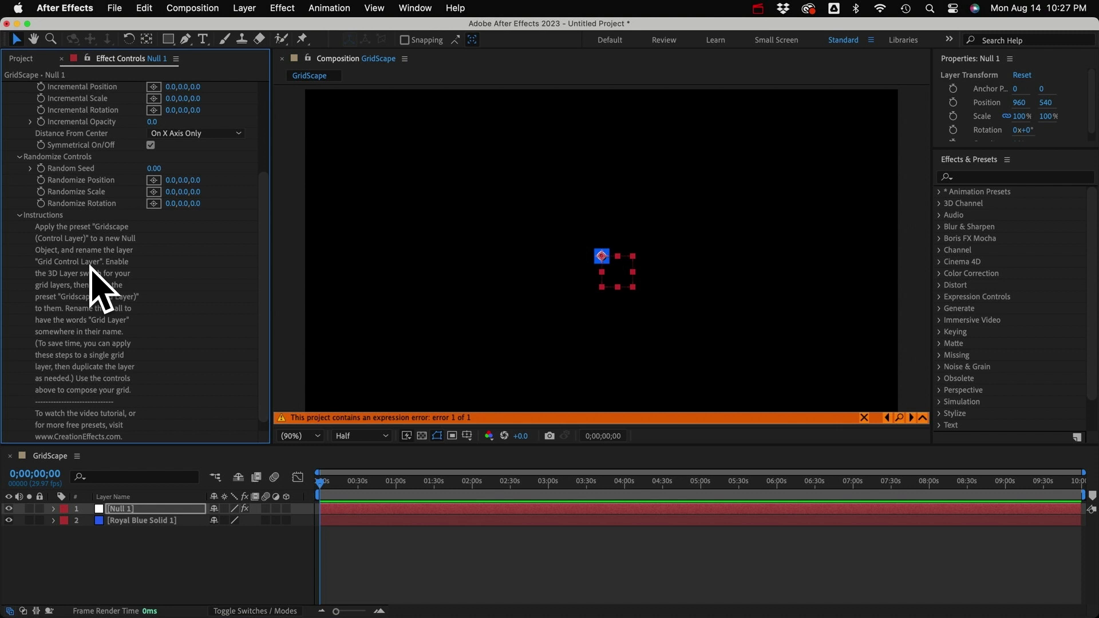
# Rename Null 1 to 'Grid Control Layer'
pyautogui.click(112, 509)
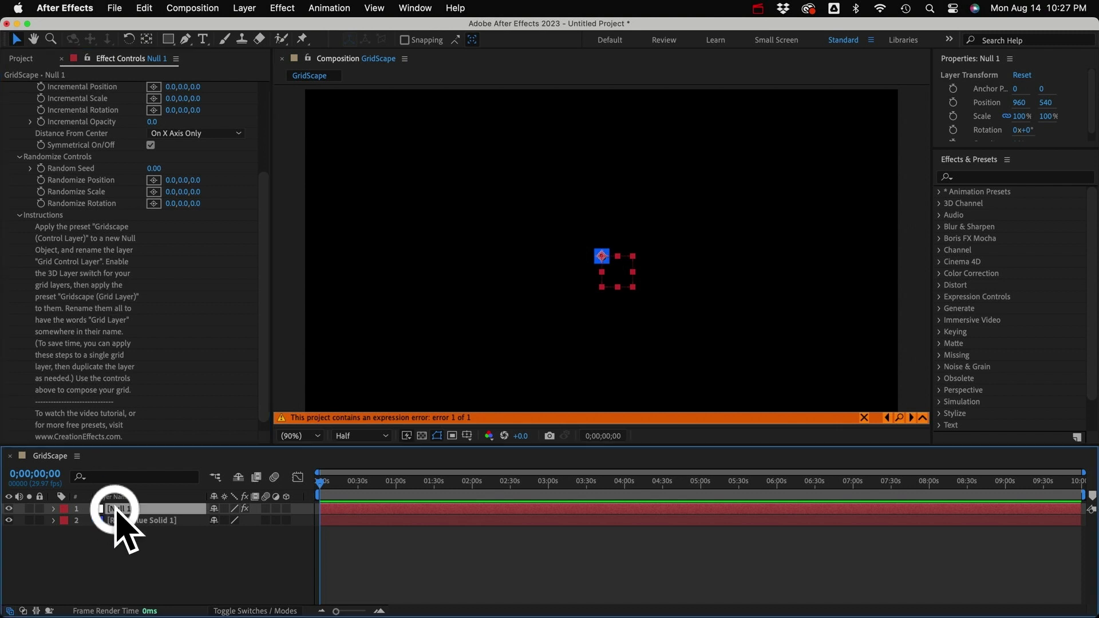
pyautogui.press('Return')
pyautogui.write('Grid Con')
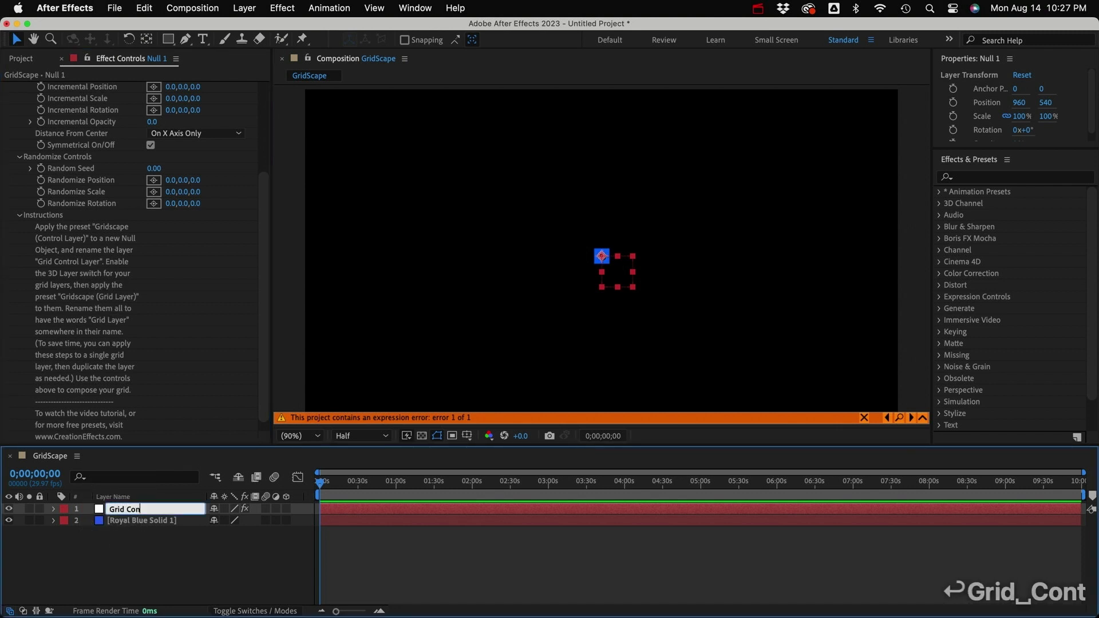
pyautogui.write('trol Layer')
pyautogui.press('Return')
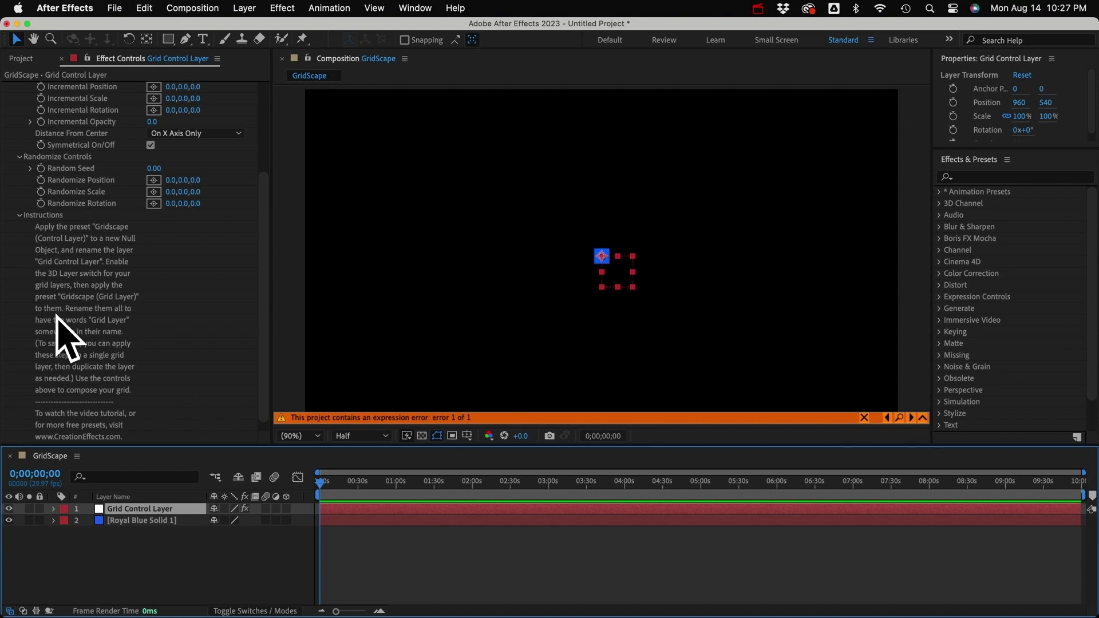
# Make the blue solid a 3D layer and apply the Gridscape (Grid Layer) preset to it
pyautogui.click(180, 521)
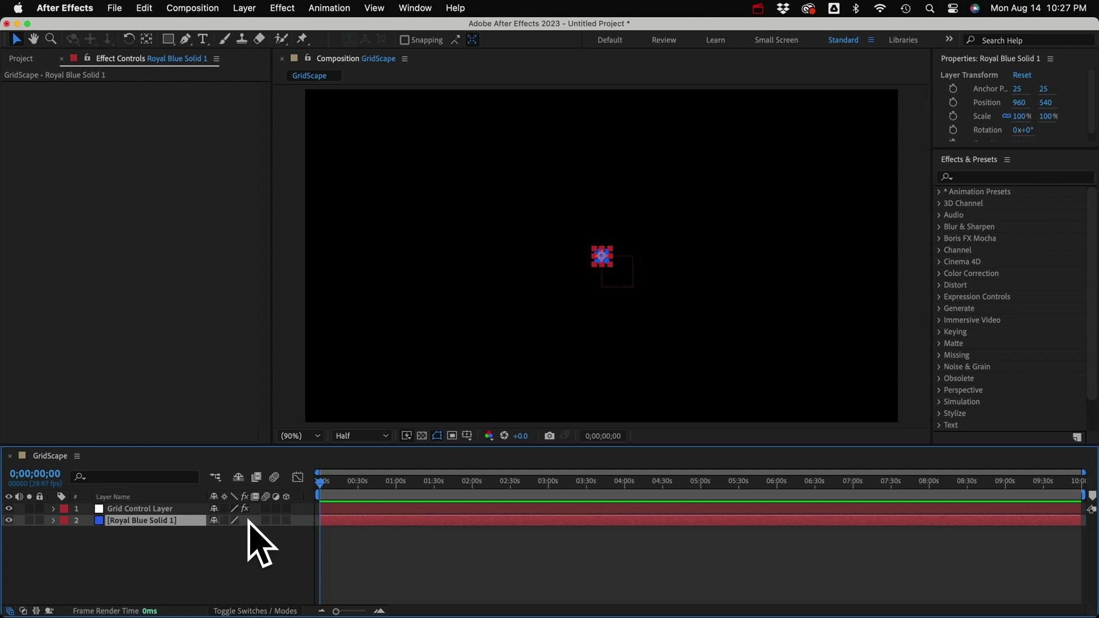
pyautogui.click(286, 520)
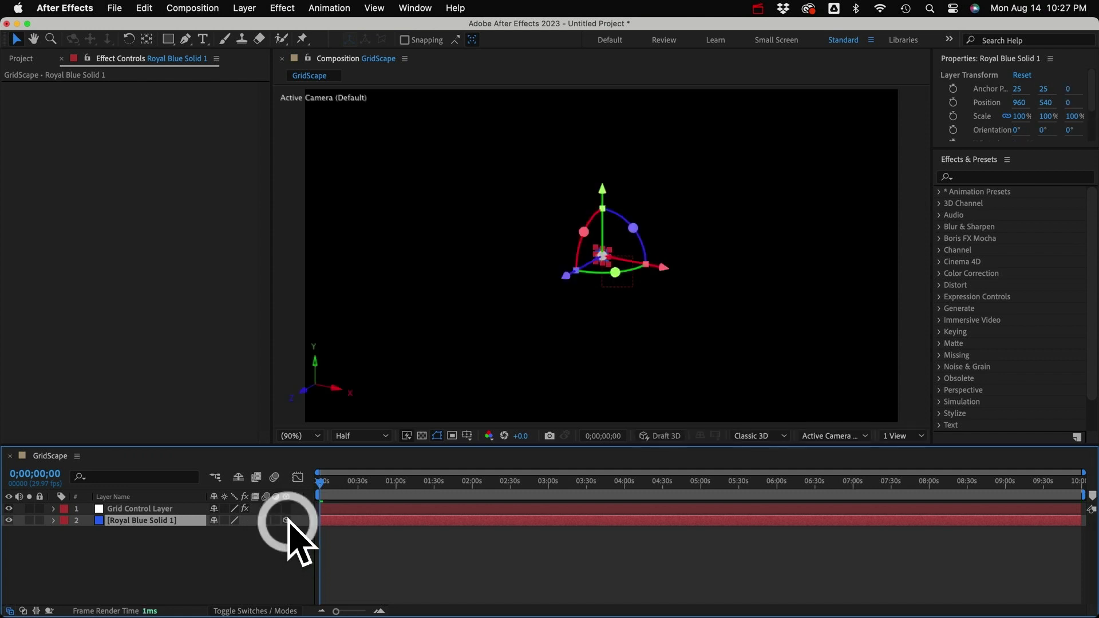
pyautogui.click(939, 192)
pyautogui.click(1022, 274)
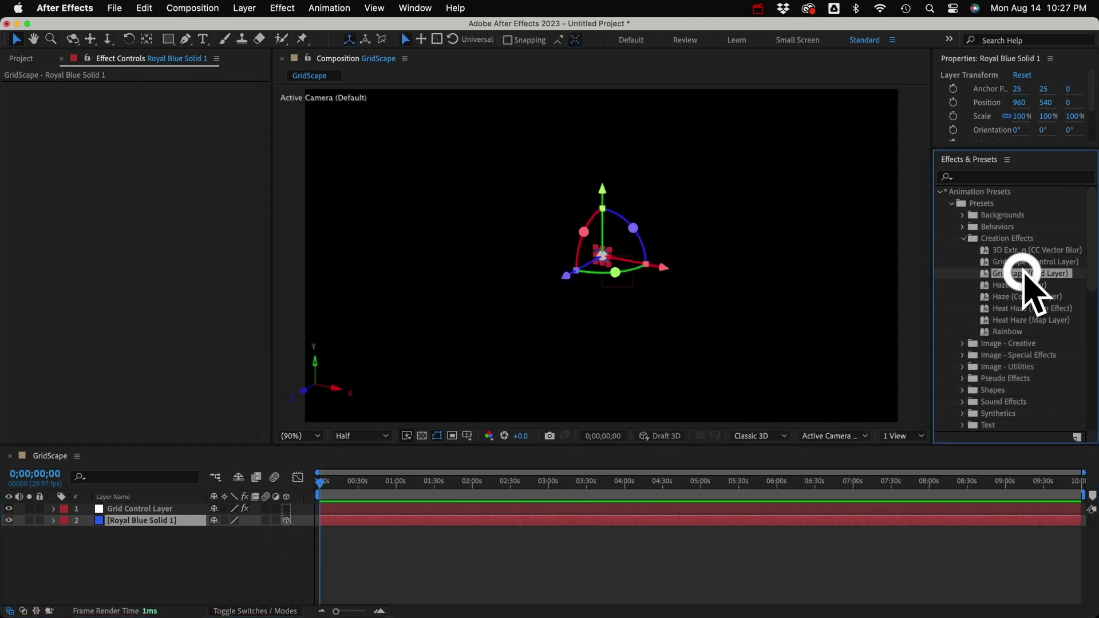
pyautogui.moveTo(1024, 275); pyautogui.dragTo(137, 518)
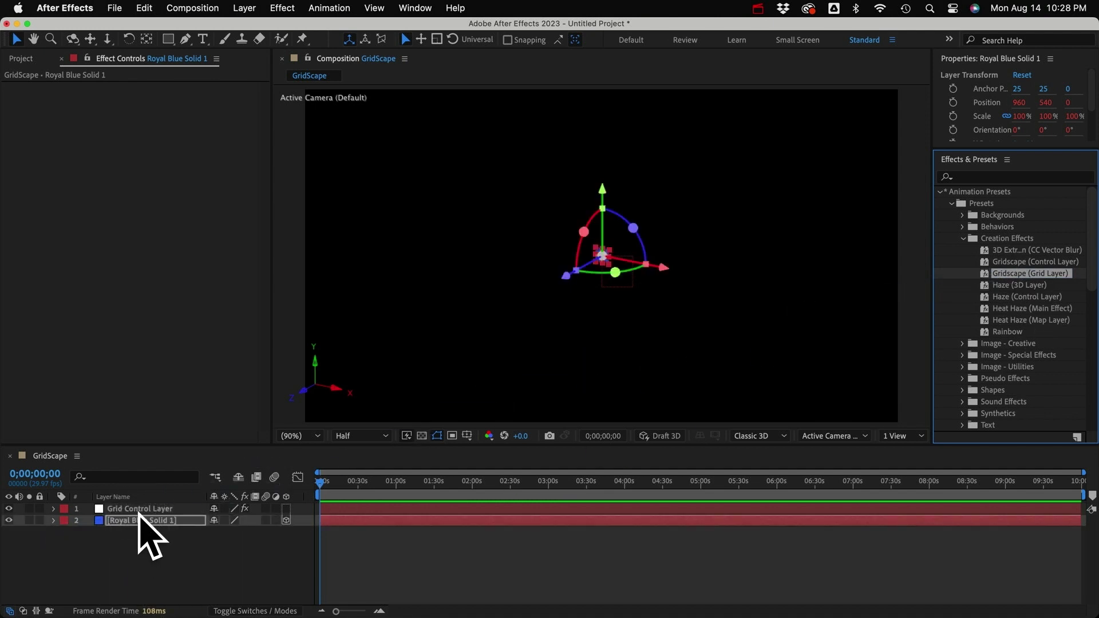
pyautogui.click(139, 509)
pyautogui.scroll(-5, 96, 413)
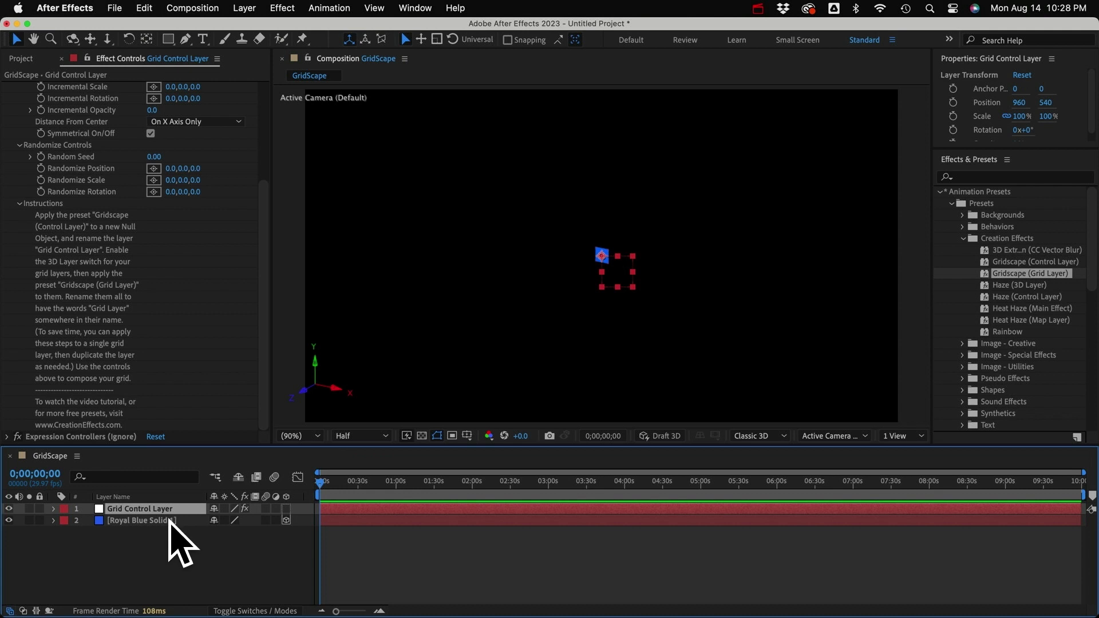
# Rename the solid to 'Royal Blue Solid 1 - Grid Layer'
pyautogui.click(172, 521)
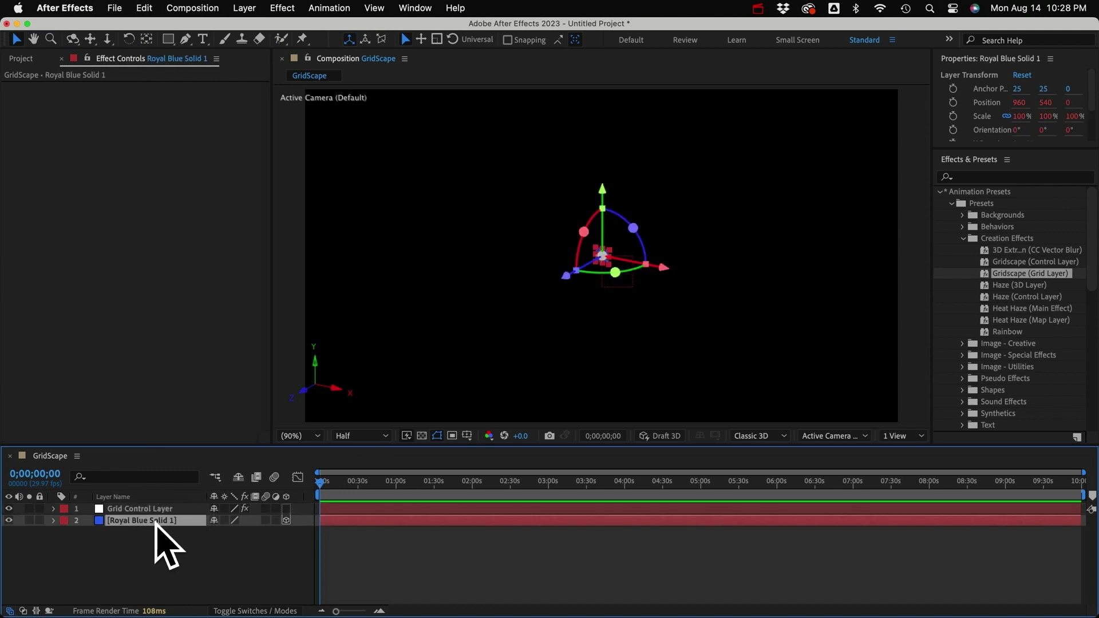
pyautogui.moveTo(208, 496); pyautogui.dragTo(246, 499)
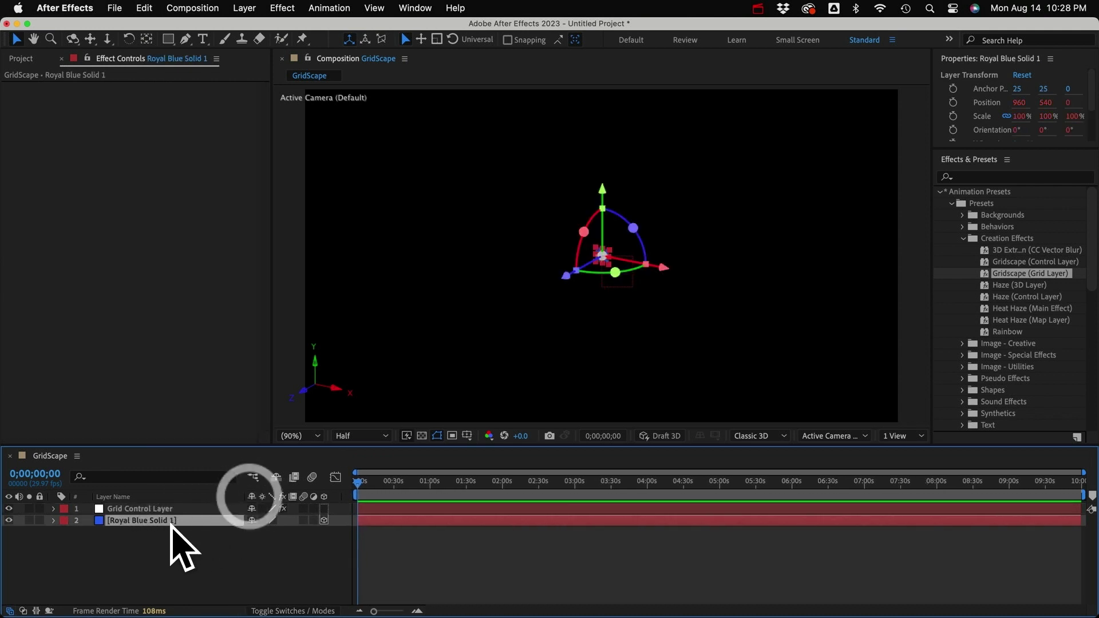
pyautogui.press('Return')
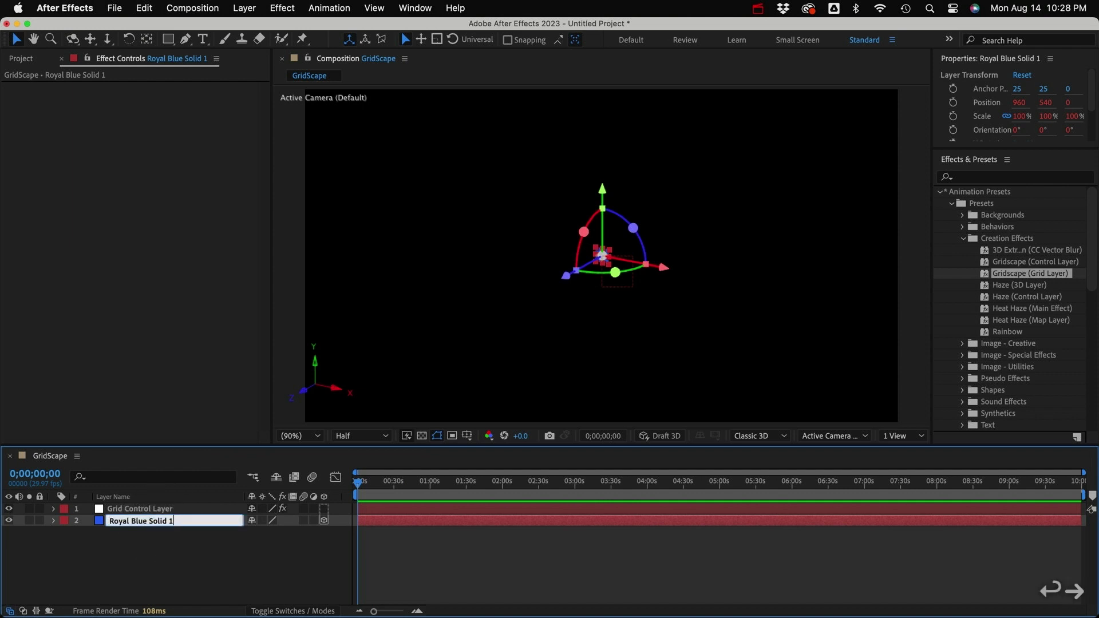
pyautogui.write('- Grid Layer')
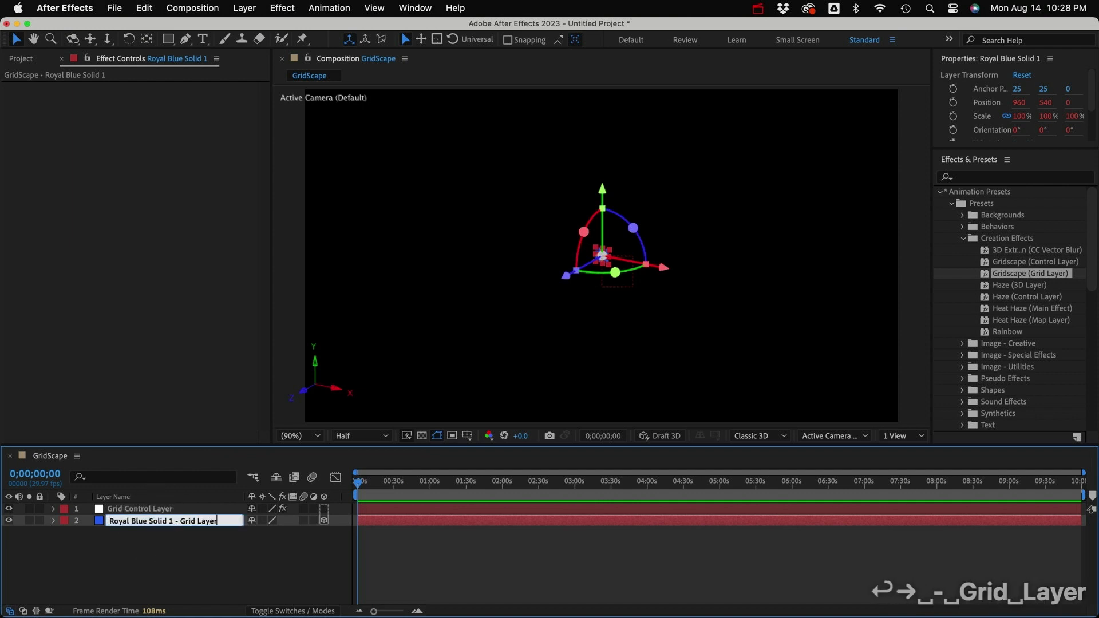
pyautogui.press('Return')
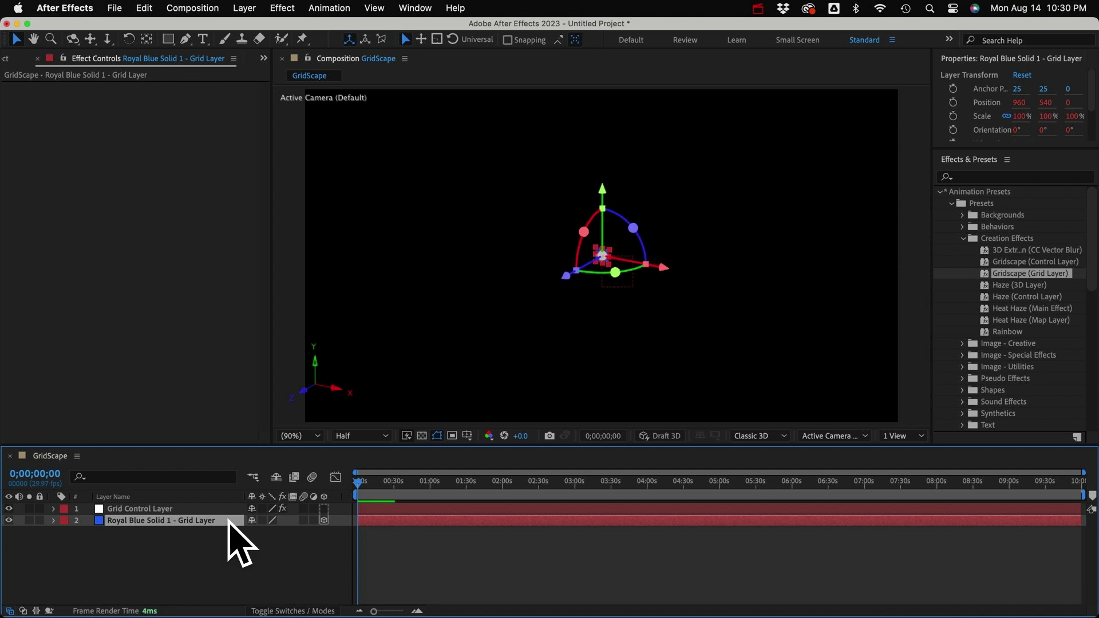
pyautogui.click(213, 521)
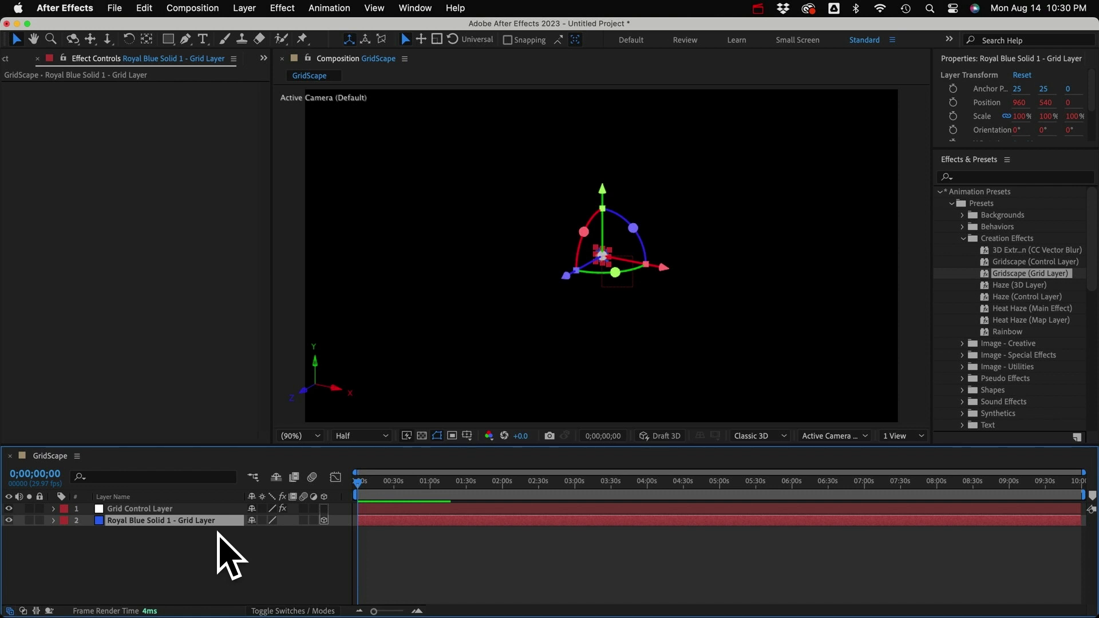
# Duplicate Royal Blue Solid 1 - Grid Layer until copies run up to Grid Layer 7
pyautogui.click(222, 522)
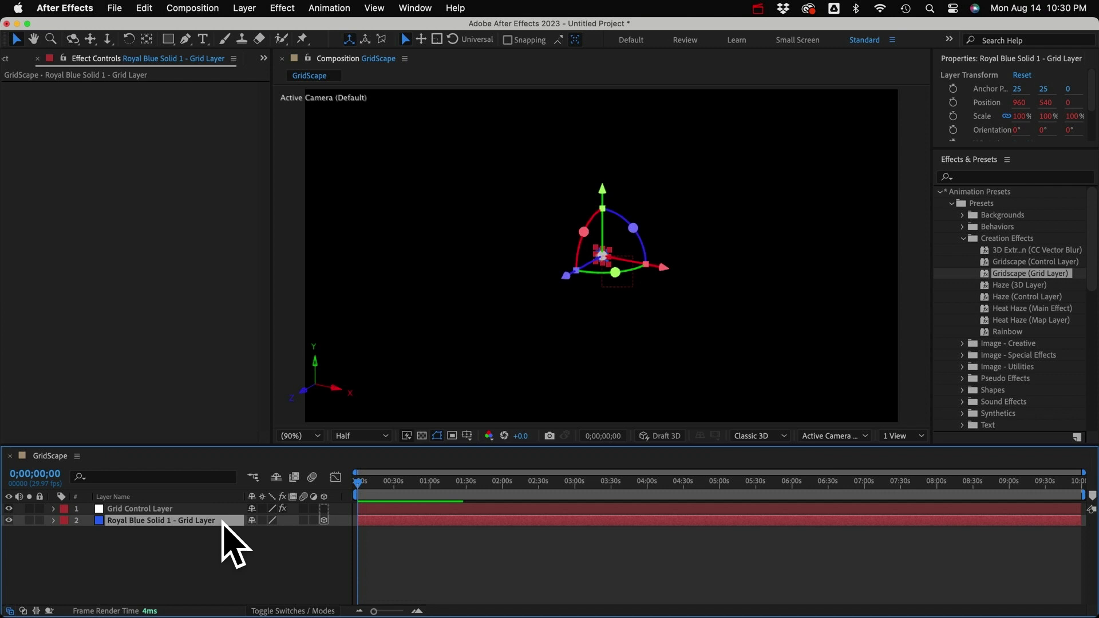
pyautogui.press('super+d')
pyautogui.press('super+d')
pyautogui.press('super+d')
pyautogui.press('super+d')
pyautogui.press('super+d')
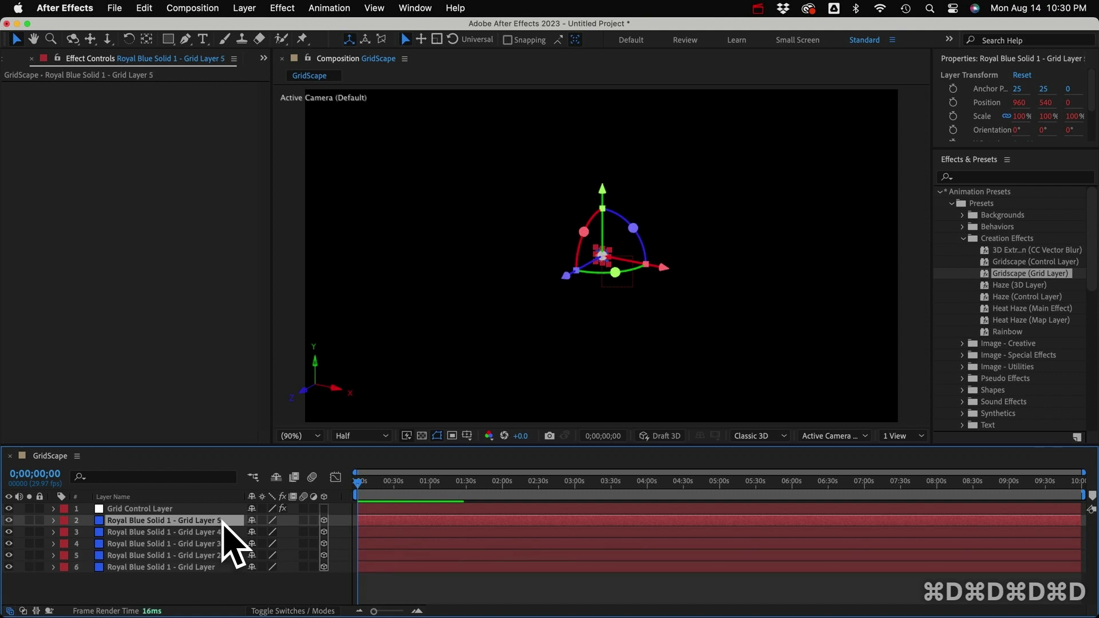
pyautogui.press('super+d')
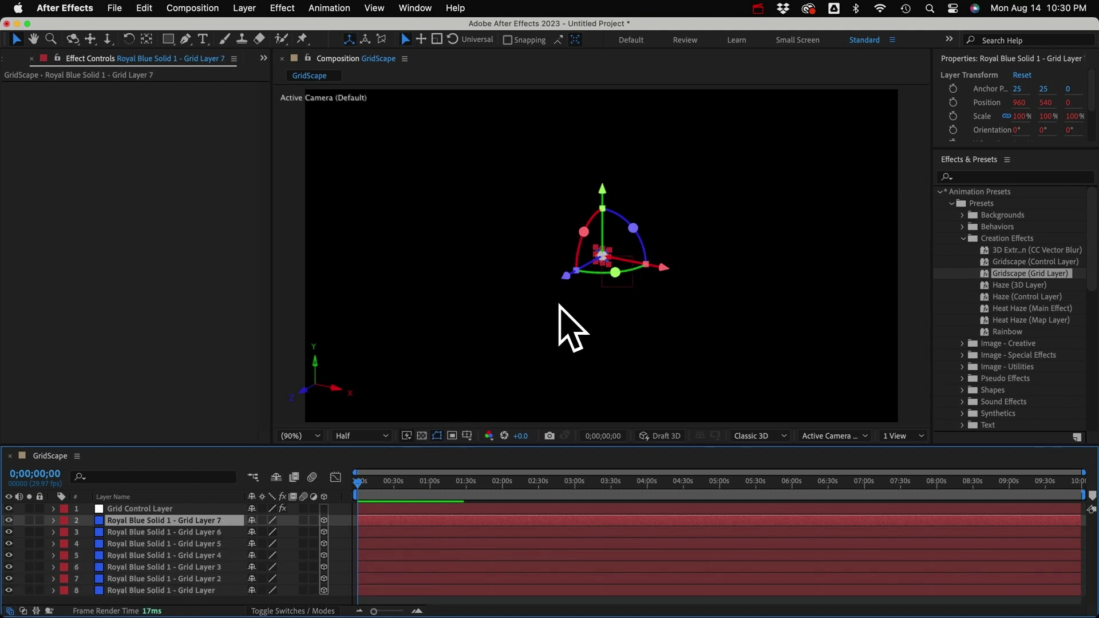
# Set the Grid Control Layer's Grid Spacing to 214, 171, 121
pyautogui.click(145, 509)
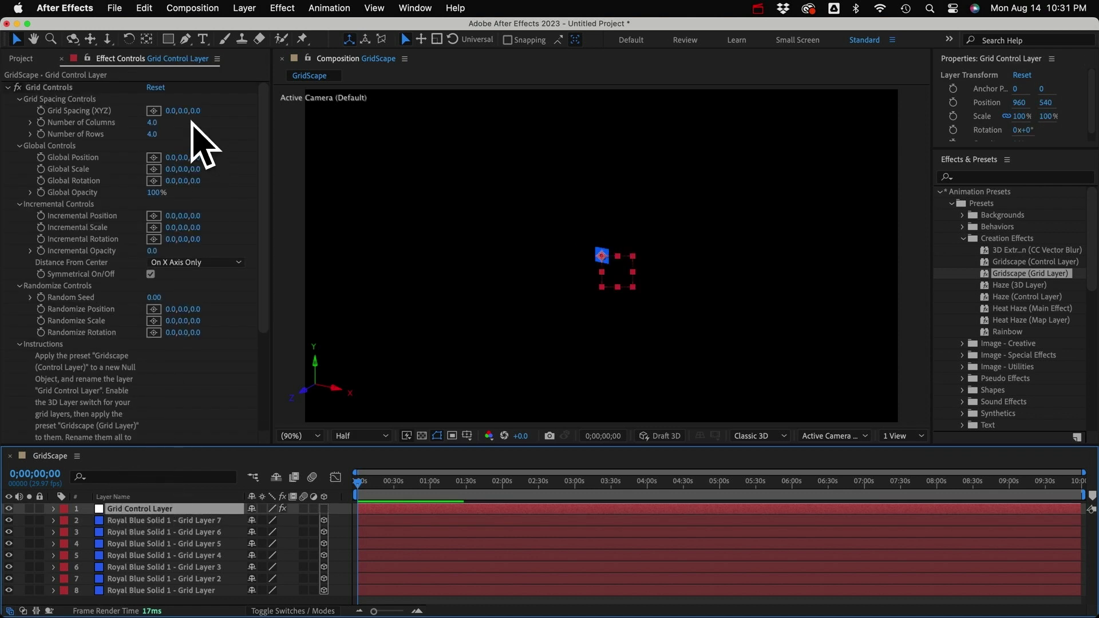
pyautogui.moveTo(171, 111); pyautogui.dragTo(337, 133)
pyautogui.moveTo(201, 111); pyautogui.dragTo(295, 147)
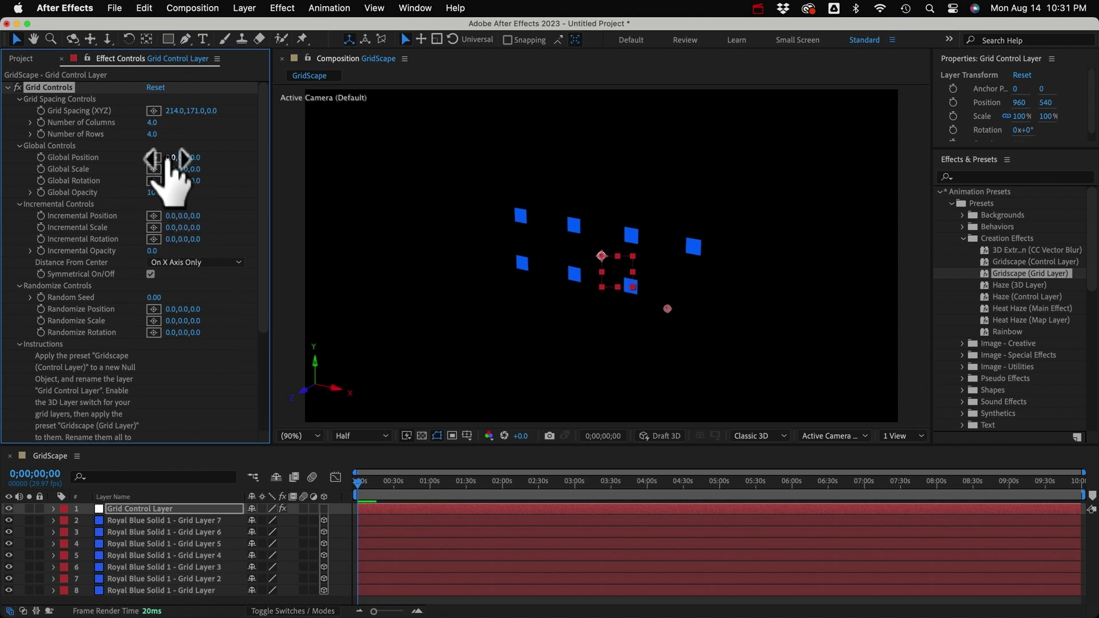
pyautogui.moveTo(213, 110); pyautogui.dragTo(304, 115)
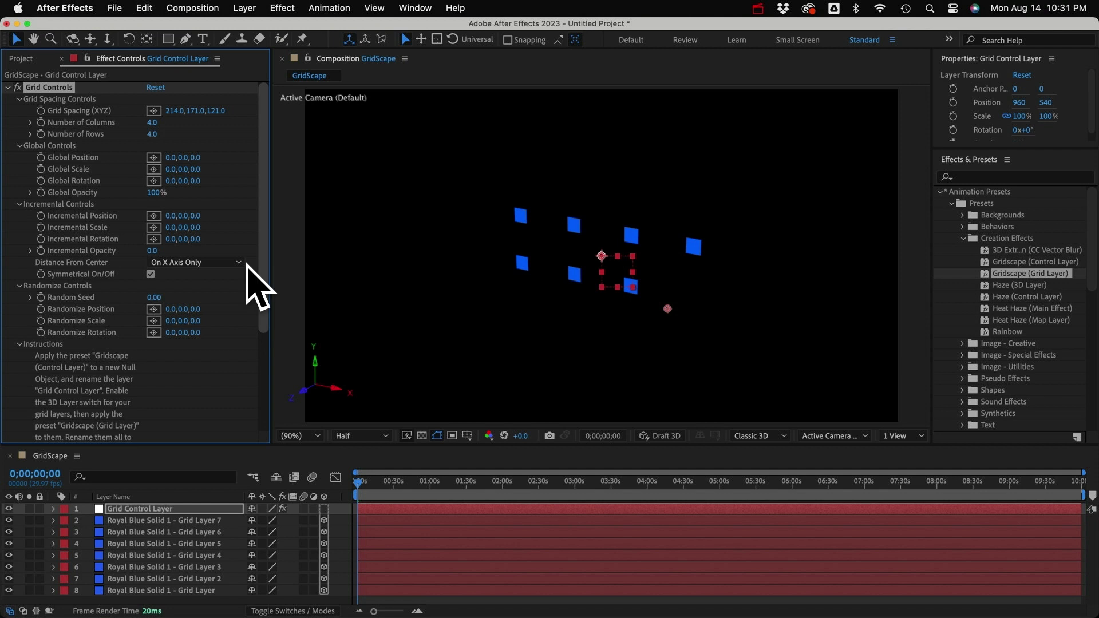
# Duplicate the grid layer to 23 copies, then copy and paste them to reach 69
pyautogui.click(172, 521)
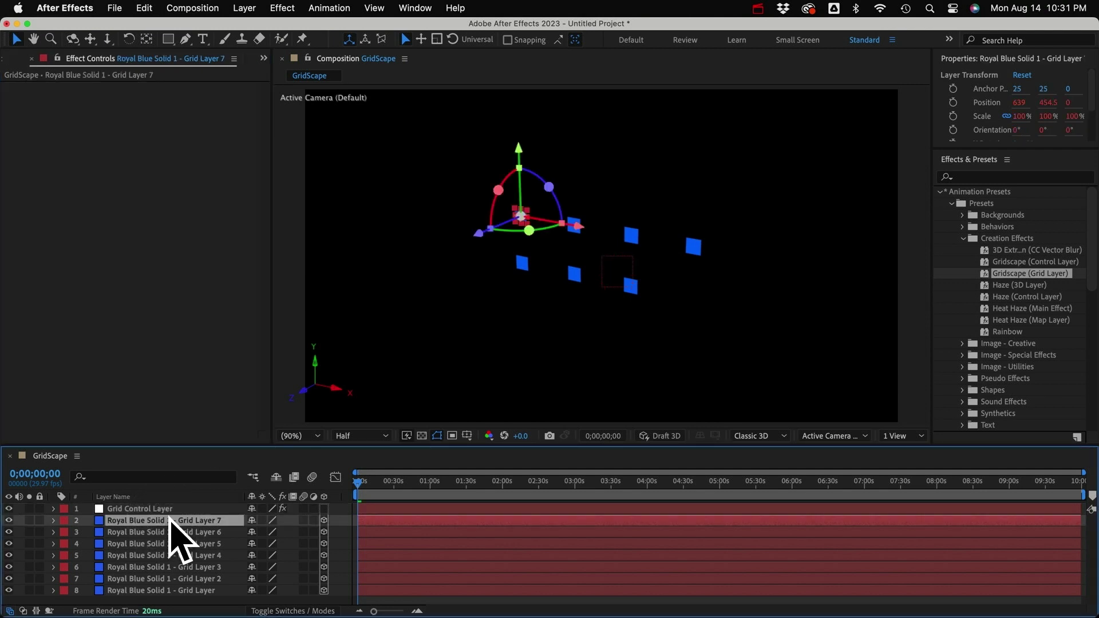
pyautogui.press('super+d')
pyautogui.press('super+d')
pyautogui.press('super+d')
pyautogui.press('super+d')
pyautogui.press('super+d')
pyautogui.press('super+d')
pyautogui.press('super+d')
pyautogui.press('super+d')
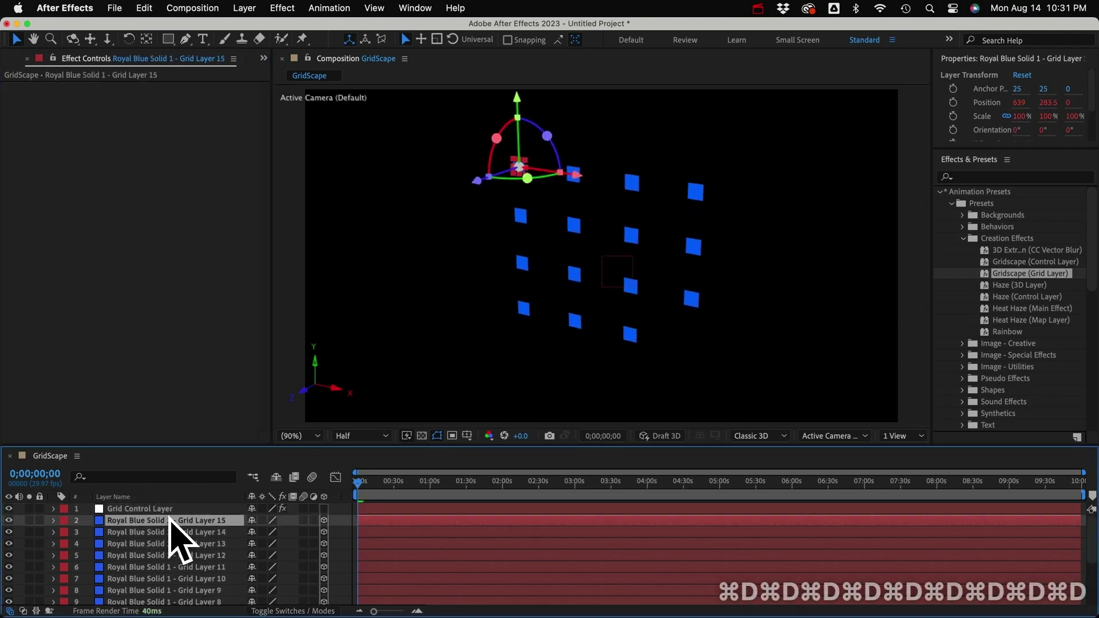
pyautogui.press('super+d')
pyautogui.press('super+d')
pyautogui.press('super+d')
pyautogui.press('super+d')
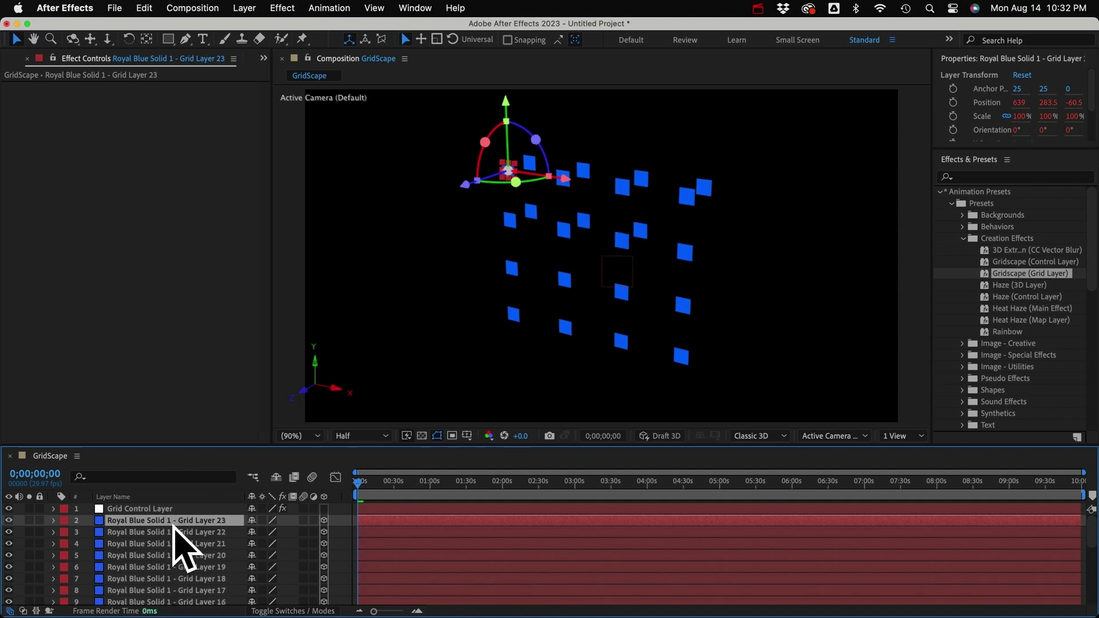
pyautogui.scroll(-5, 171, 580)
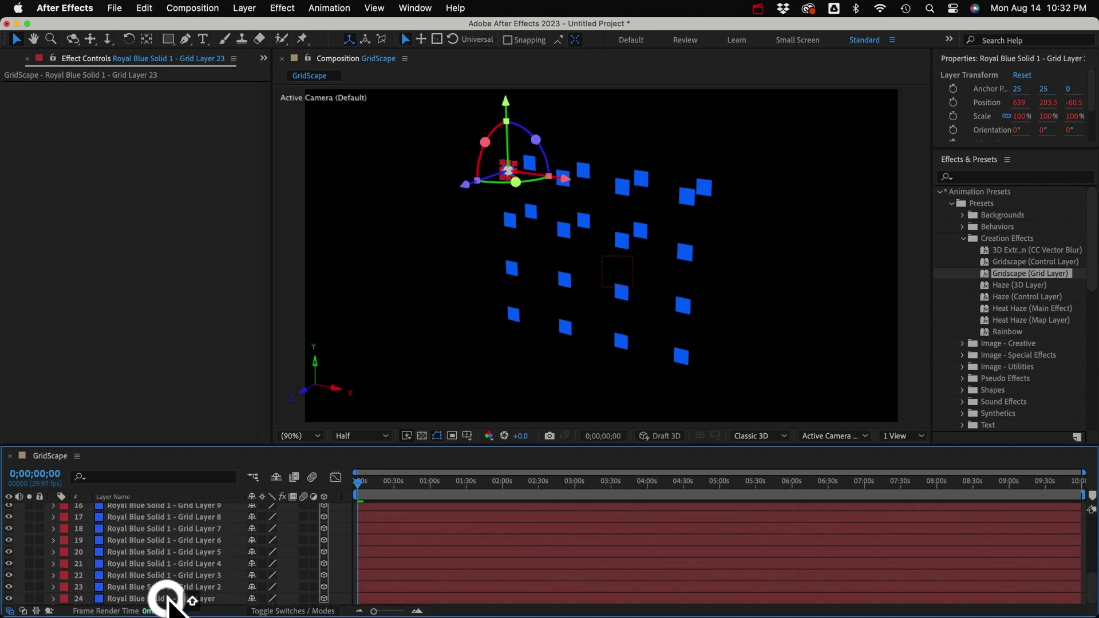
pyautogui.keyDown('shift'); pyautogui.click(168, 599); pyautogui.keyUp('shift')
pyautogui.scroll(5, 184, 589)
pyautogui.click(144, 8)
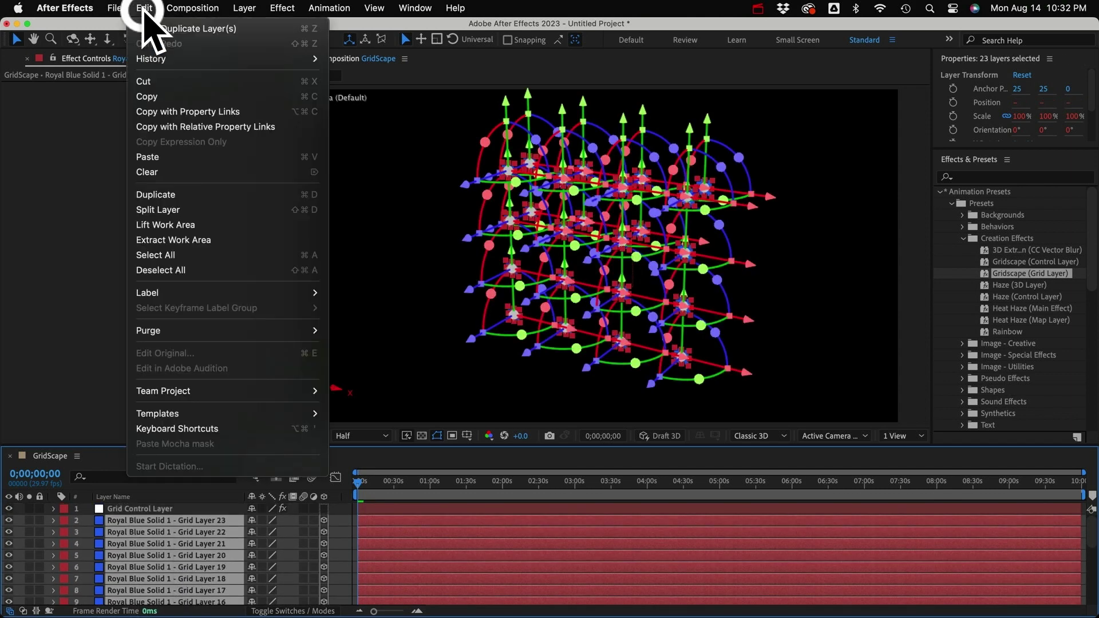
pyautogui.click(146, 96)
pyautogui.click(144, 8)
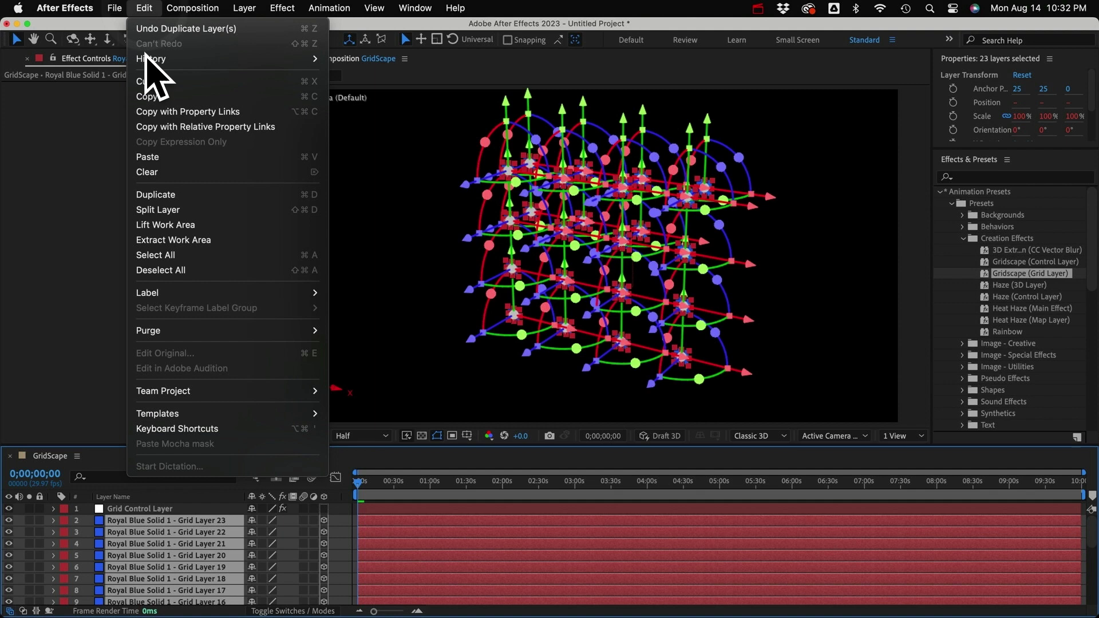
pyautogui.click(148, 157)
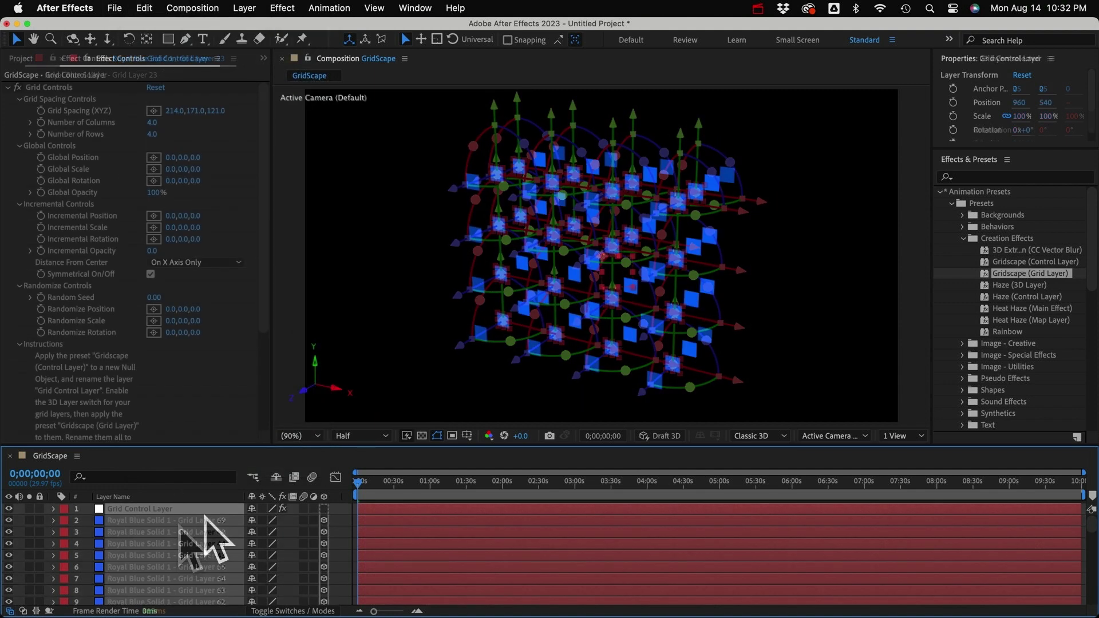
pyautogui.click(205, 511)
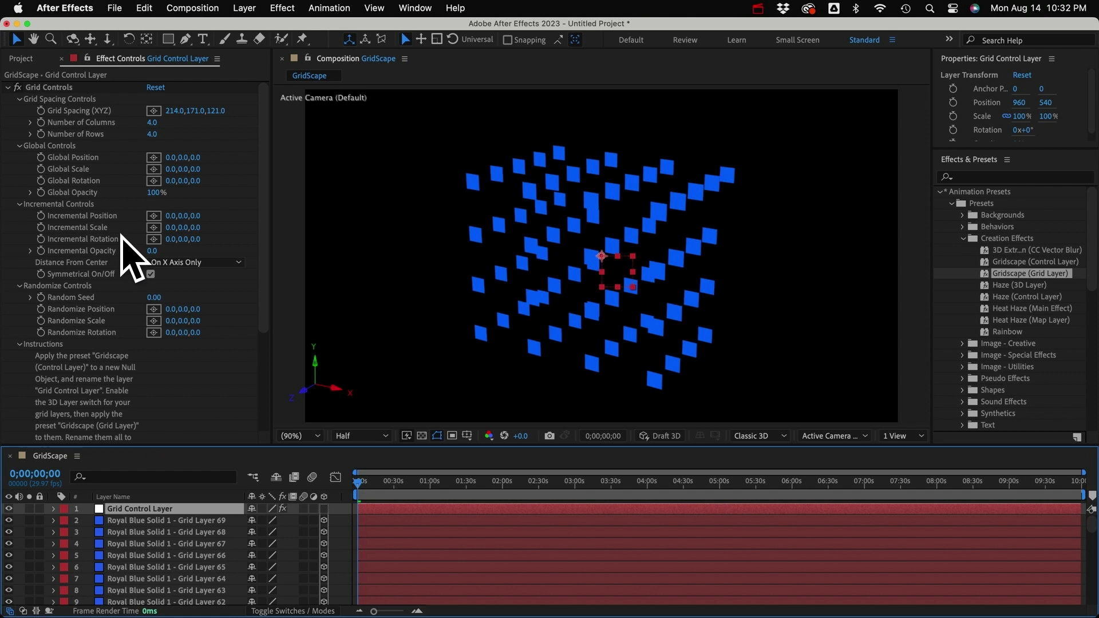
# Try shifting the grid position and its global scale in Grid Controls, undoing both
pyautogui.click(46, 148)
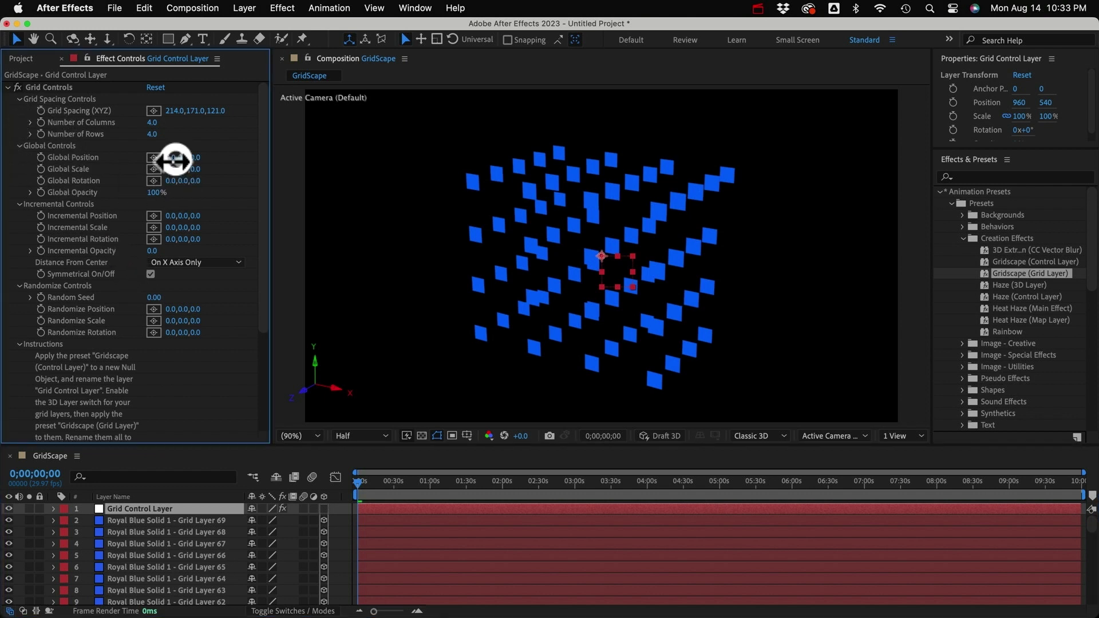
pyautogui.moveTo(179, 164); pyautogui.dragTo(448, 176)
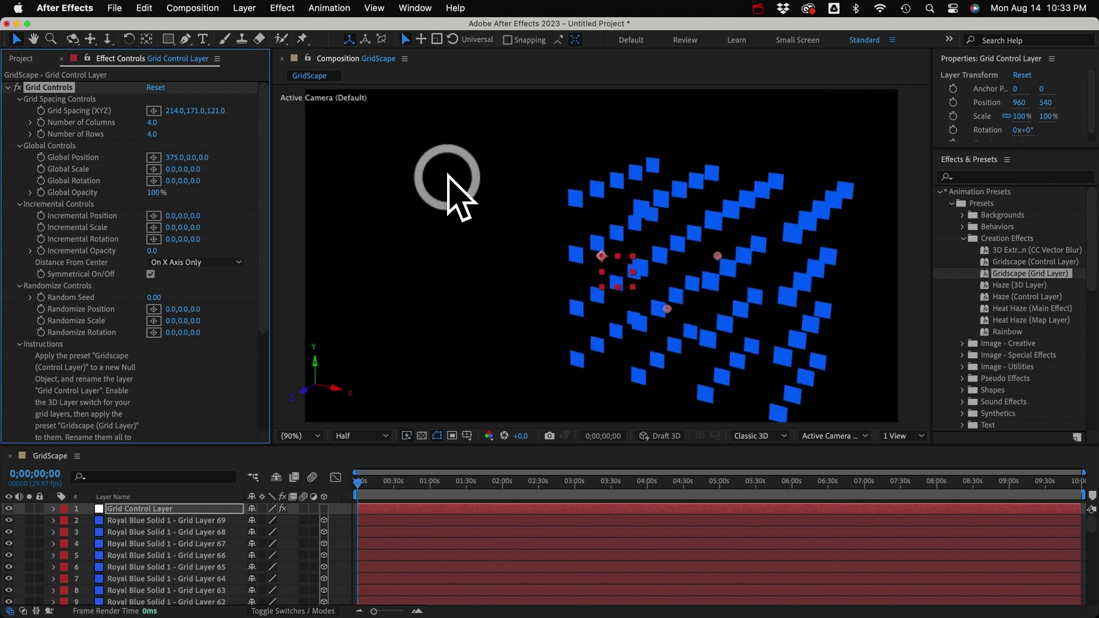
pyautogui.press('super+z')
pyautogui.moveTo(189, 170); pyautogui.dragTo(275, 171)
pyautogui.press('super+z')
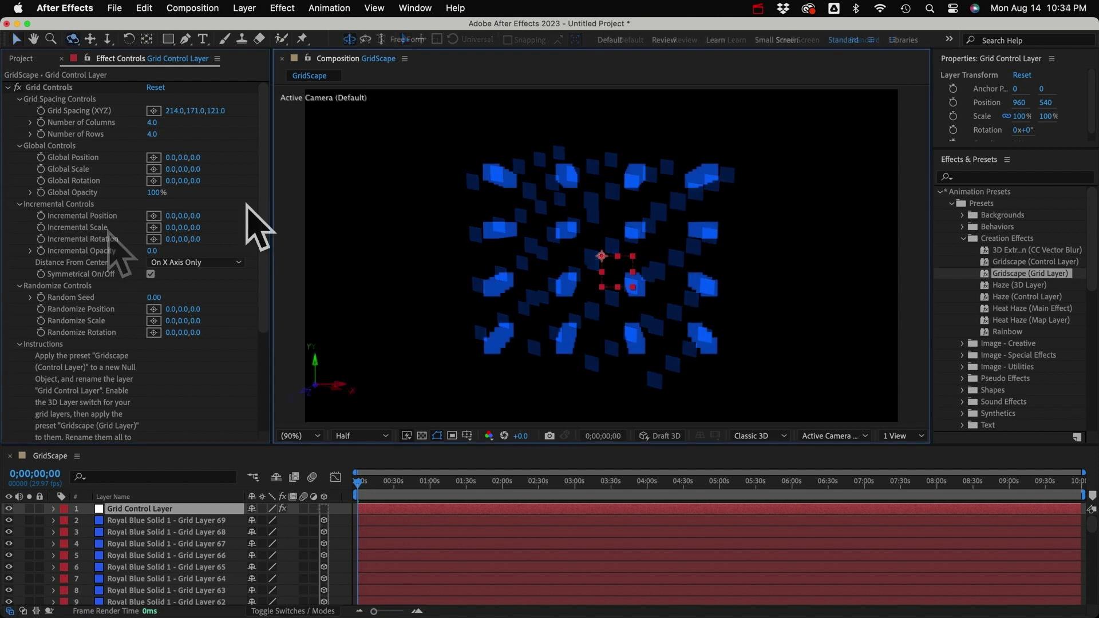
# Test Incremental Scale, undo it back to 0, and leave Distance From Center unchanged
pyautogui.moveTo(252, 233); pyautogui.dragTo(381, 239)
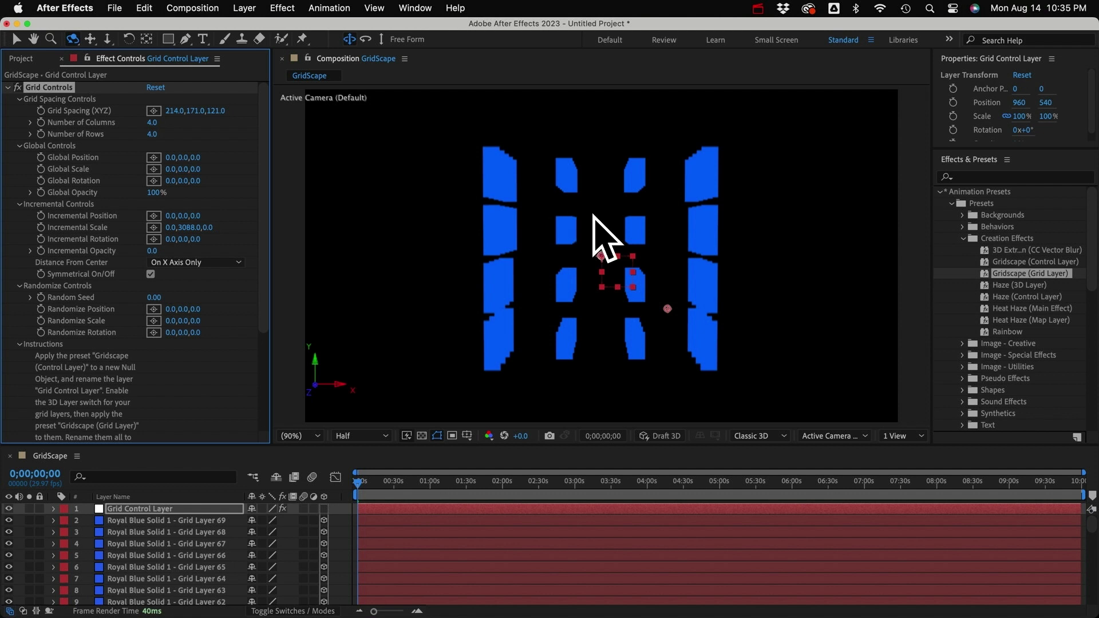
pyautogui.press('super+z')
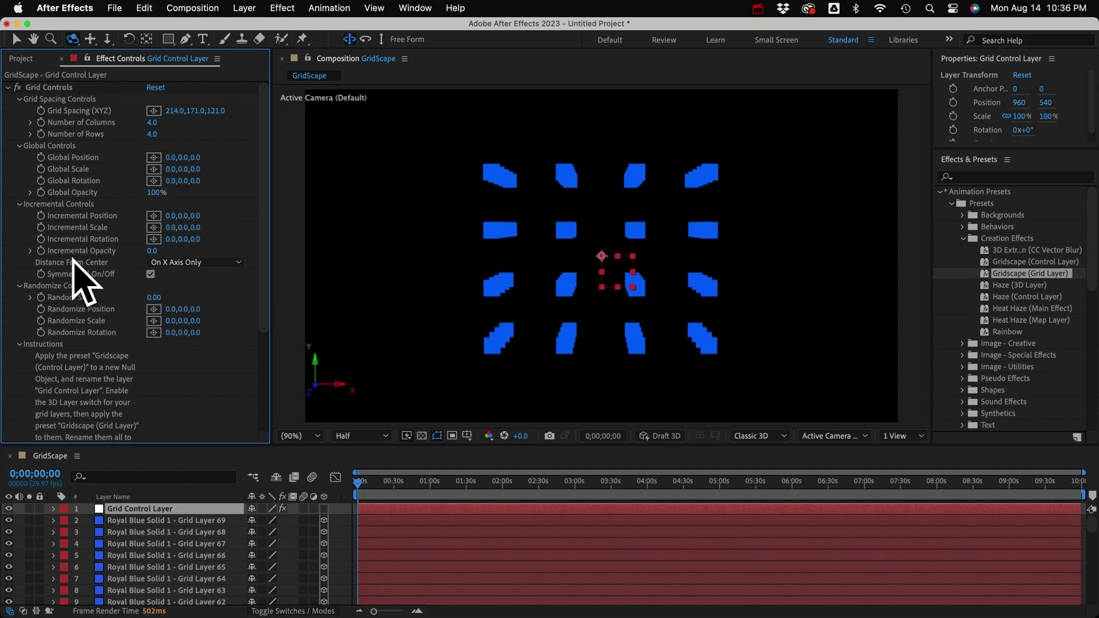
pyautogui.click(241, 262)
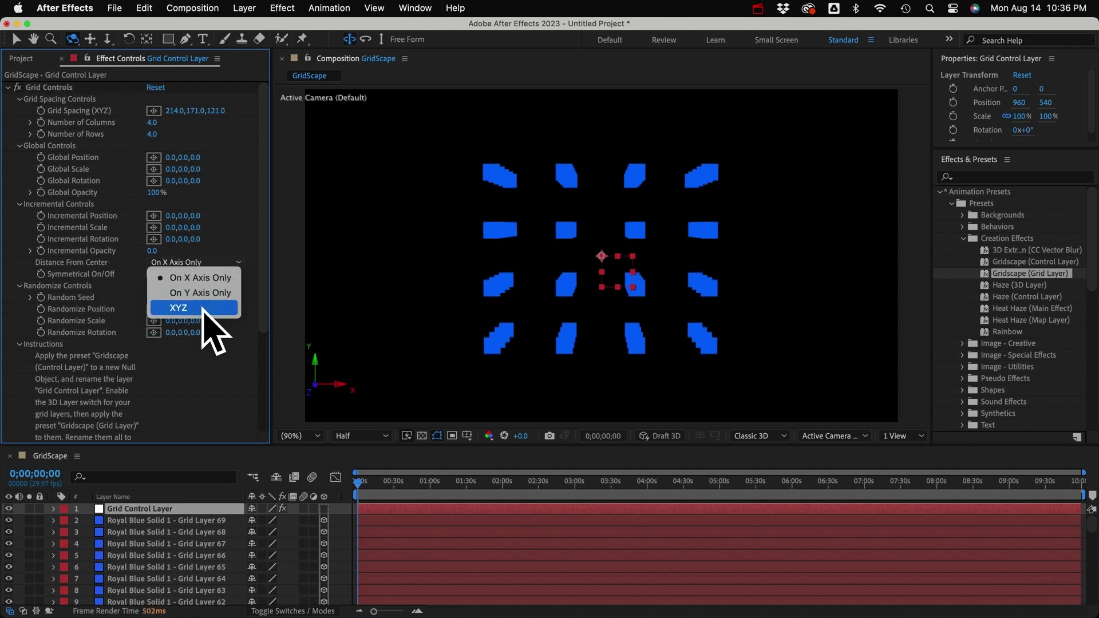
pyautogui.click(130, 287)
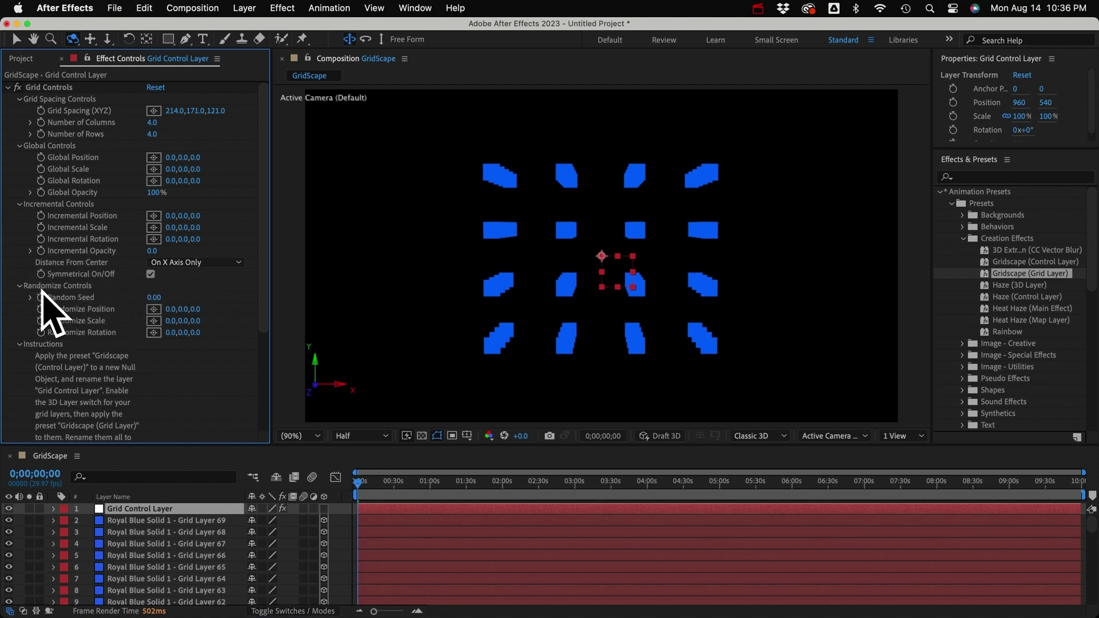
# Scrub Randomize Position and Random Seed to scatter the squares, then undo the randomization
pyautogui.moveTo(176, 309); pyautogui.dragTo(318, 309)
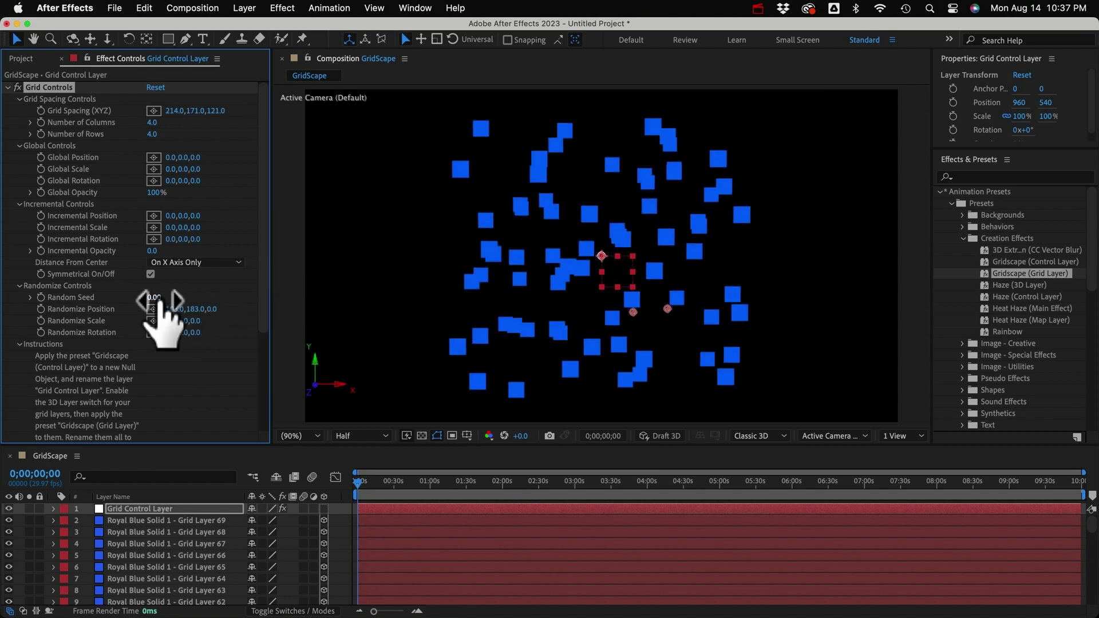
pyautogui.moveTo(154, 297); pyautogui.dragTo(172, 295)
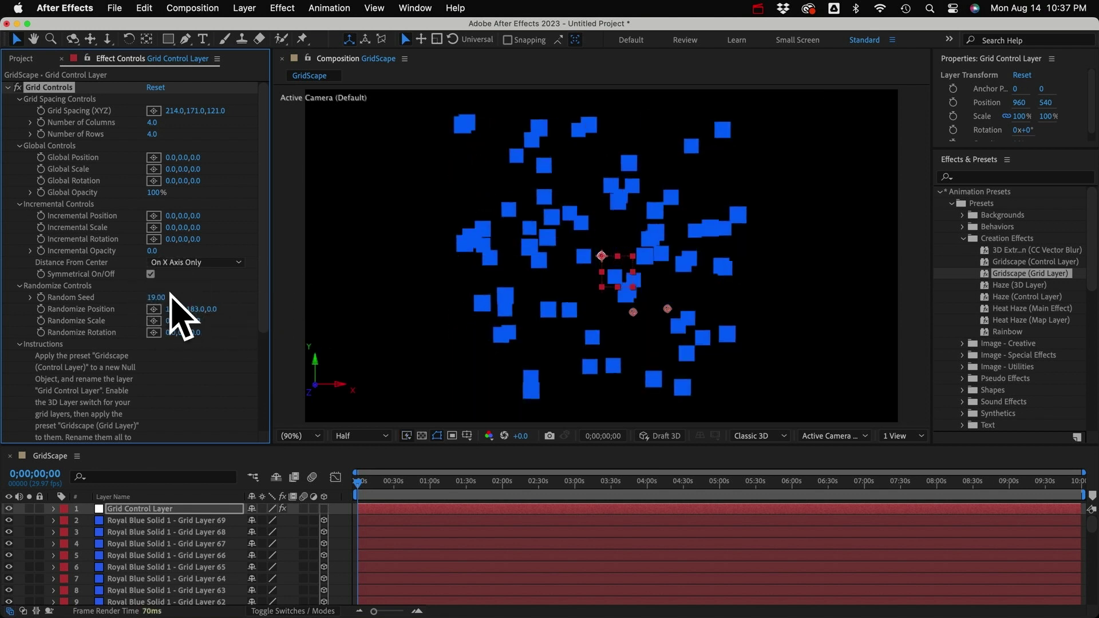
pyautogui.press('super+z')
pyautogui.press('super+z')
# Orbit the 3D view with the Camera tool to inspect depth, then return to Selection
pyautogui.press('c')
pyautogui.moveTo(592, 243); pyautogui.dragTo(567, 261)
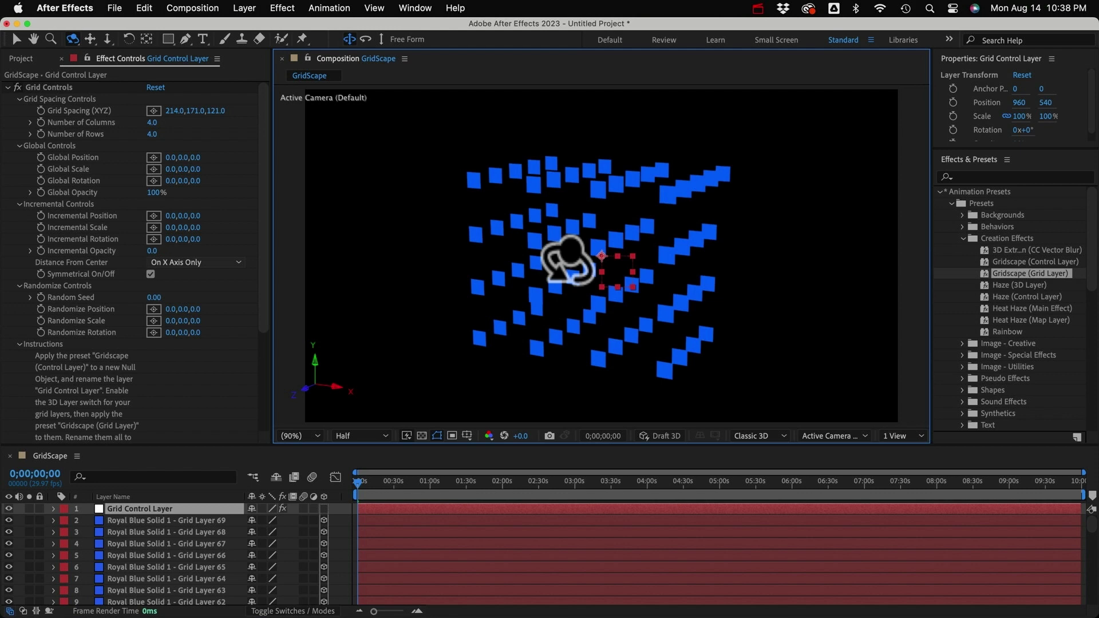
pyautogui.press('v')
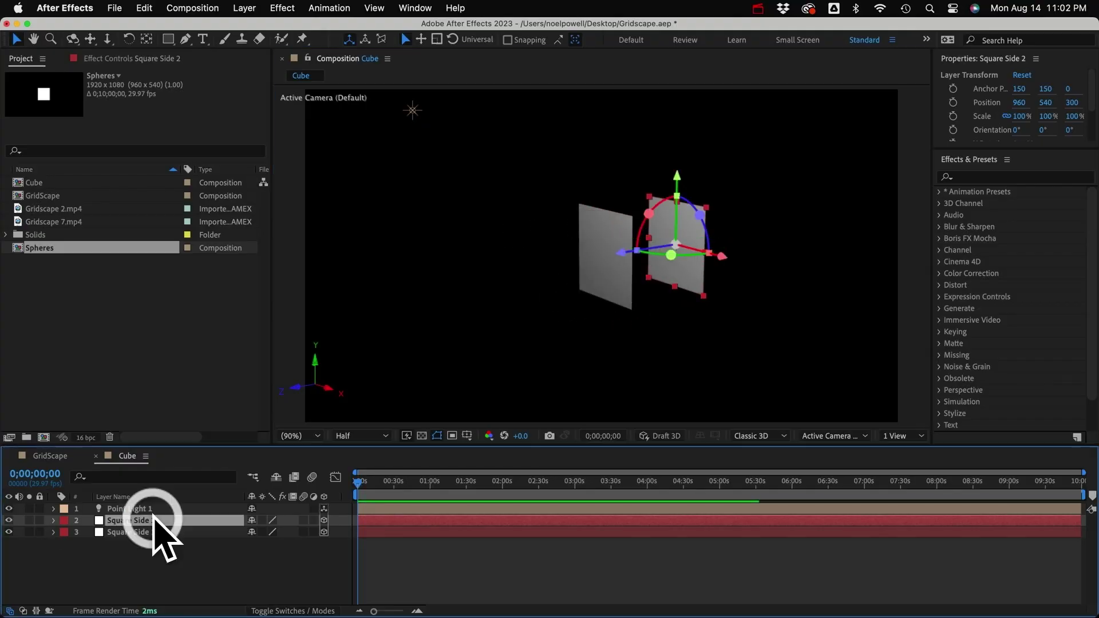
# Duplicate and rotate Square Side layers until six sides close the cube
pyautogui.press('super+d')
pyautogui.moveTo(643, 294); pyautogui.dragTo(591, 377)
pyautogui.press('super+d')
pyautogui.press('super+d')
pyautogui.press('c')
pyautogui.moveTo(634, 246); pyautogui.dragTo(743, 252)
# Add a null object and parent all six Square Side layers to Null 2
pyautogui.press('super+alt+shift+y')
pyautogui.hotkey('shift', 'F4')
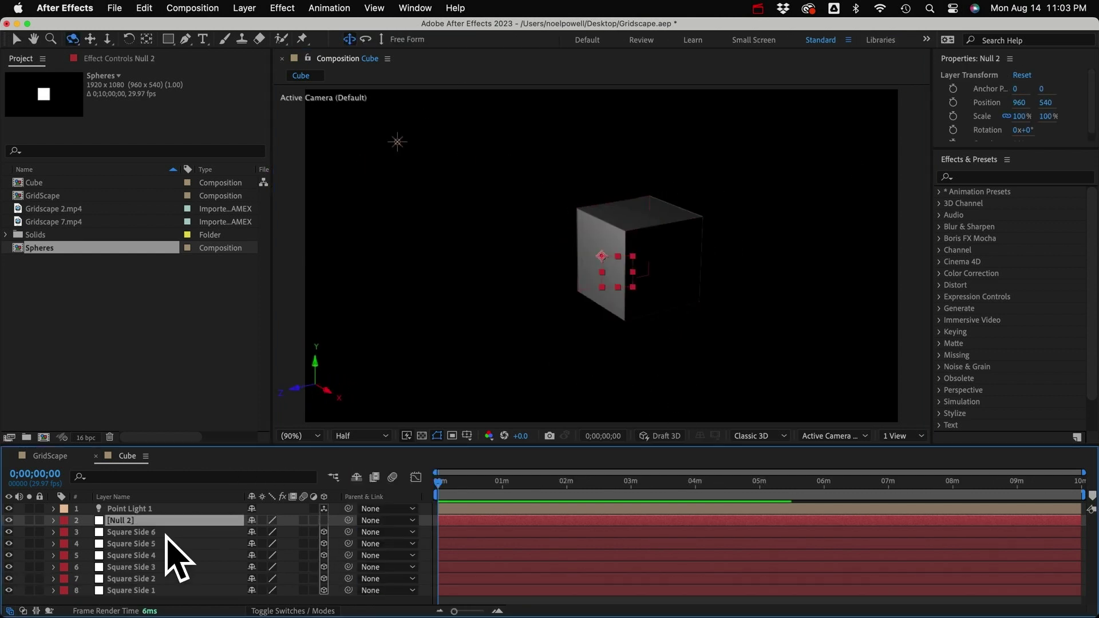
pyautogui.click(166, 532)
pyautogui.keyDown('shift'); pyautogui.click(157, 590); pyautogui.keyUp('shift')
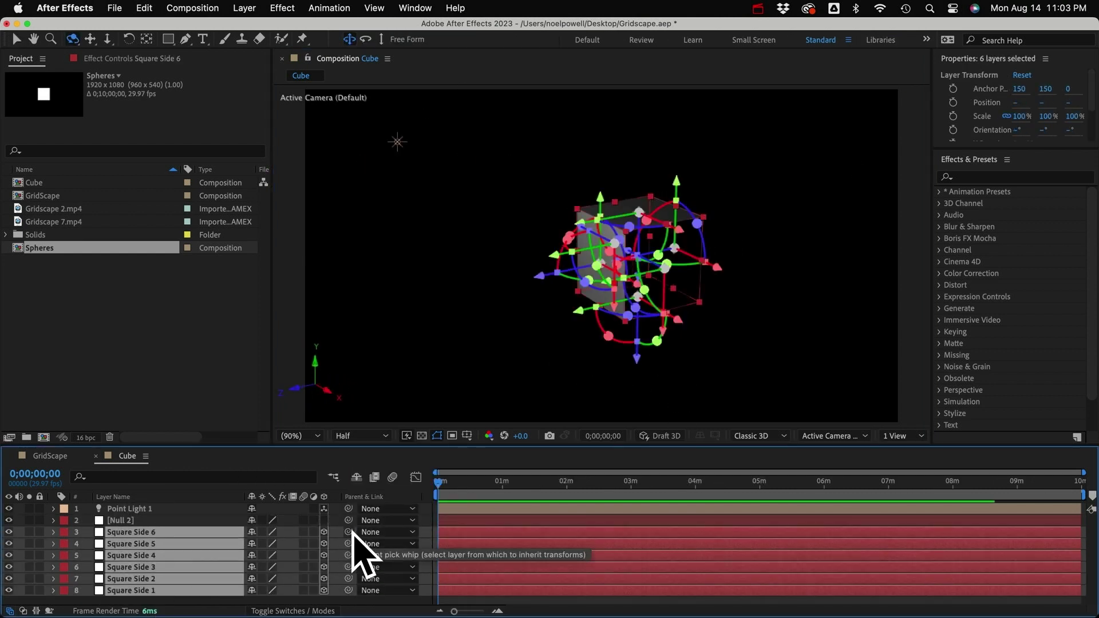
pyautogui.moveTo(348, 532); pyautogui.dragTo(158, 521)
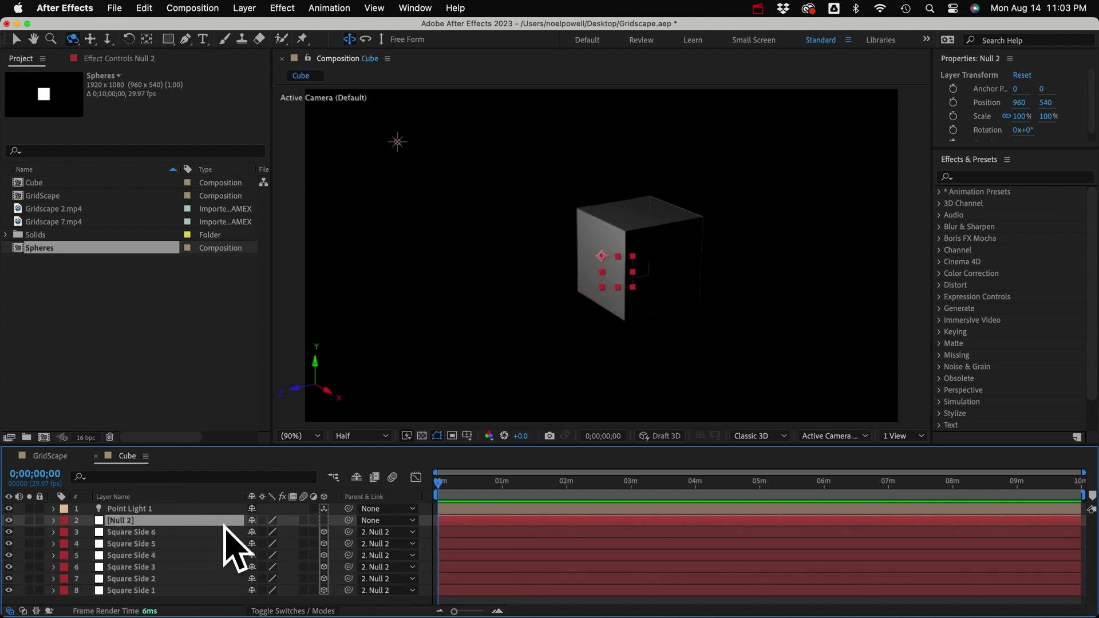
# Rename the null to 'Null 2 - Grid Layer'
pyautogui.press('Return')
pyautogui.press('Right')
pyautogui.write('- Grid Layer')
pyautogui.press('Return')
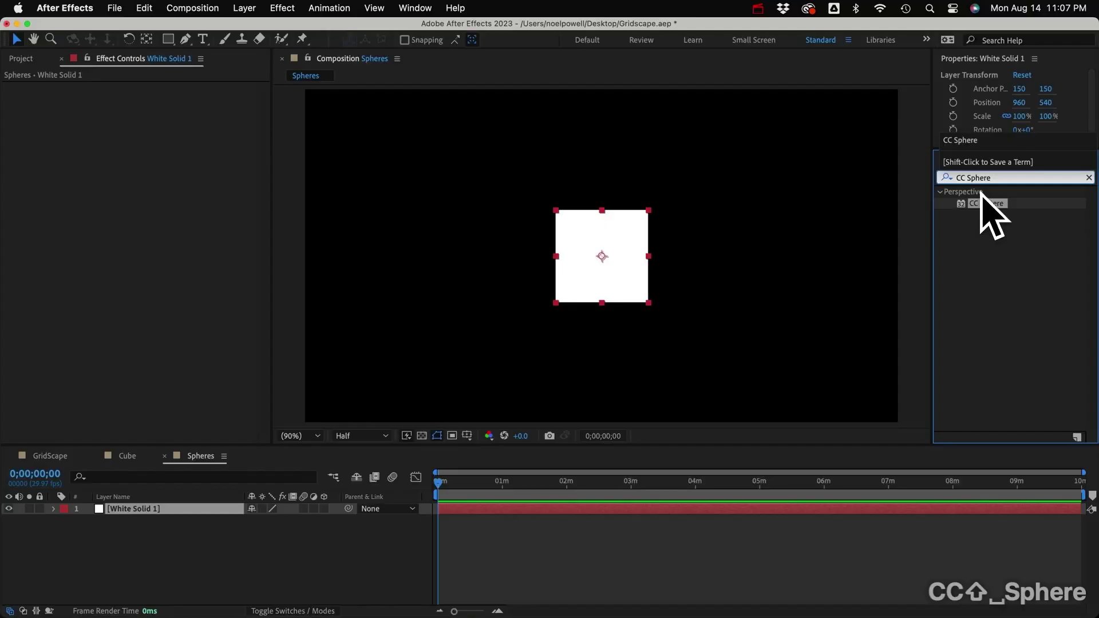
# Apply CC Sphere to White Solid 1, make it 3D, and auto-orient it towards the camera
pyautogui.moveTo(984, 202); pyautogui.dragTo(639, 234)
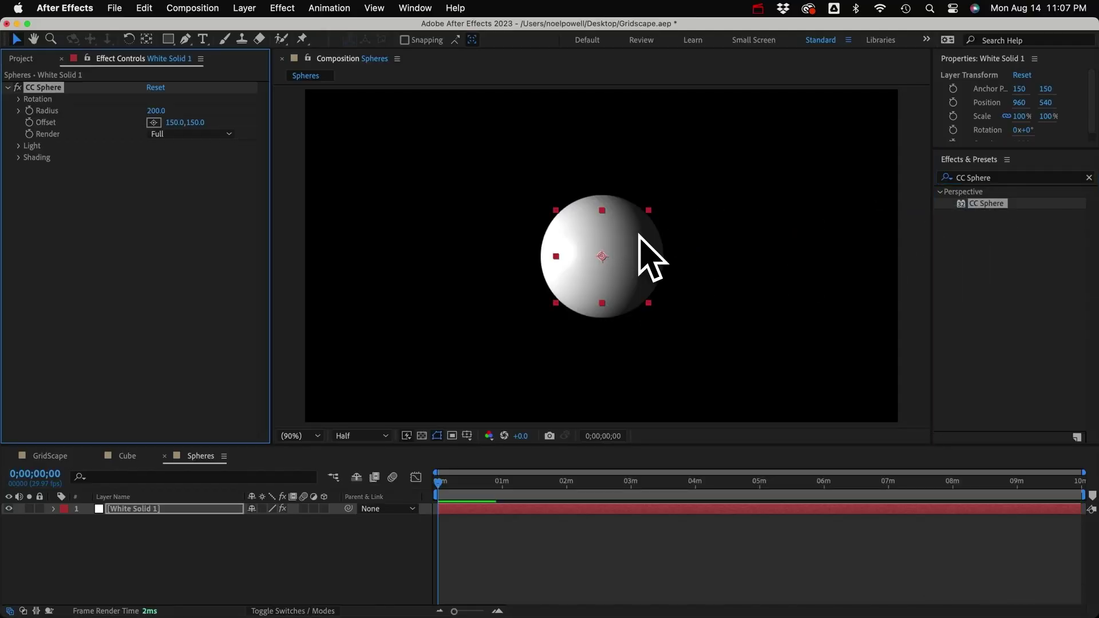
pyautogui.click(314, 504)
pyautogui.click(325, 509)
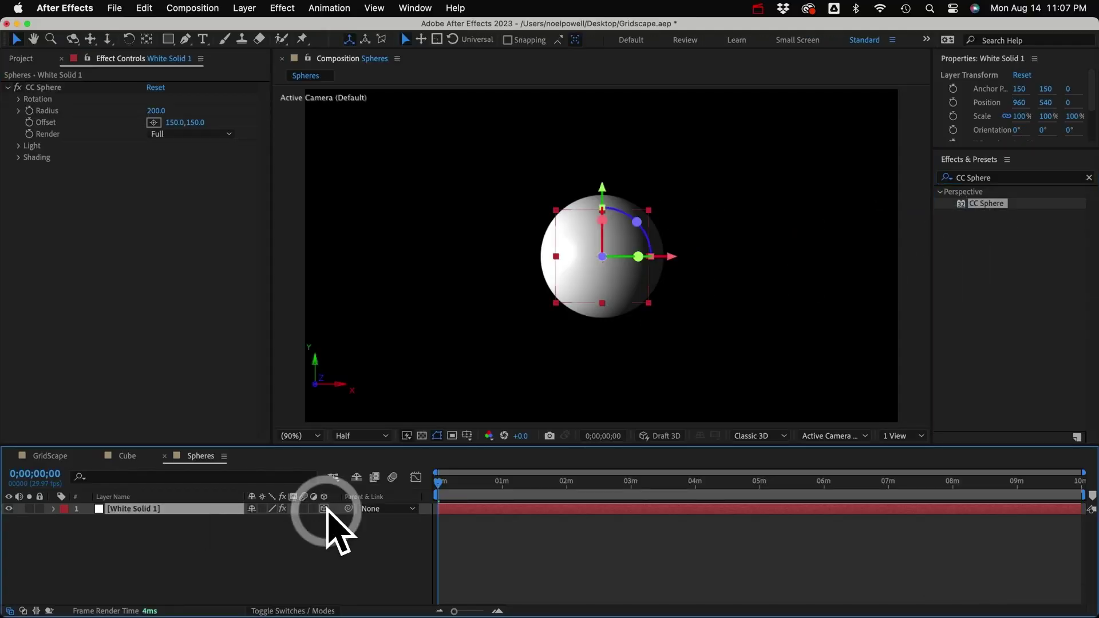
pyautogui.rightClick(183, 508)
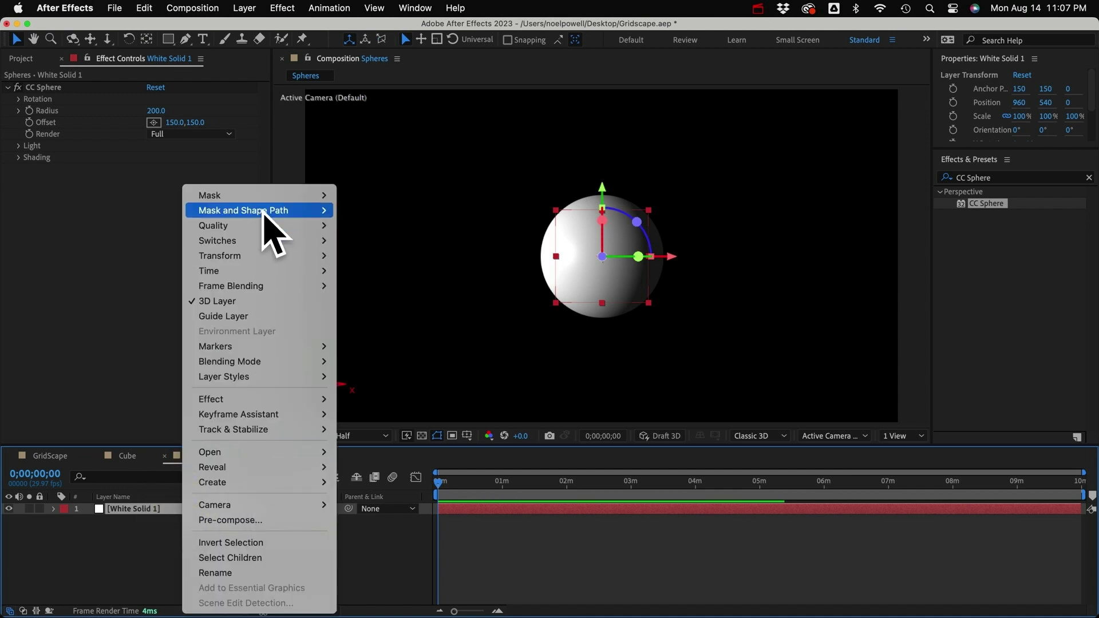
pyautogui.moveTo(253, 258)
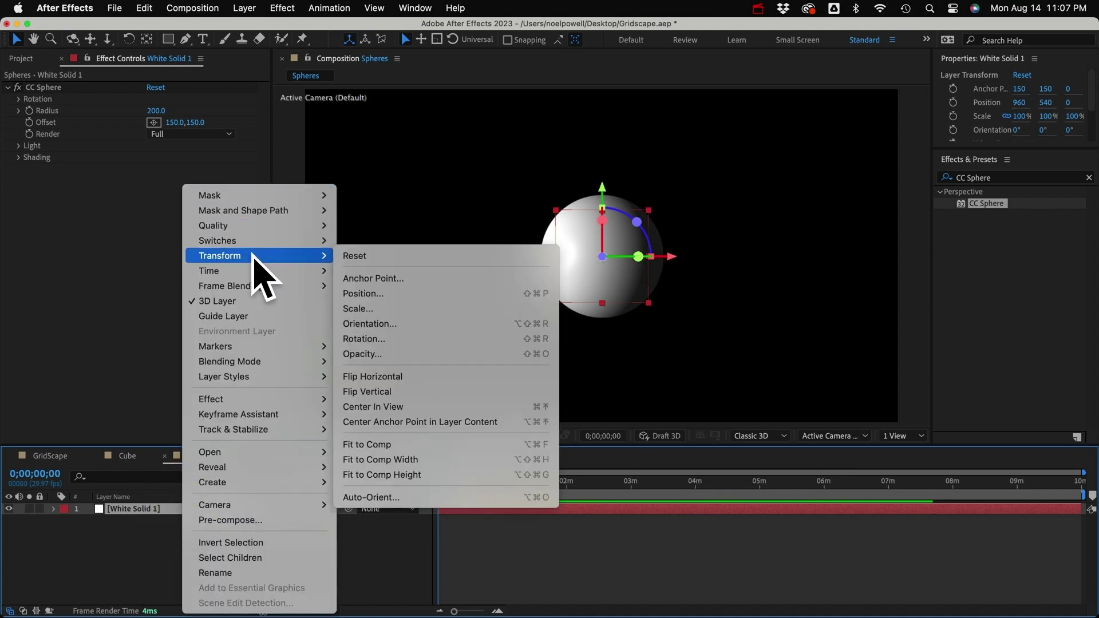
pyautogui.click(371, 497)
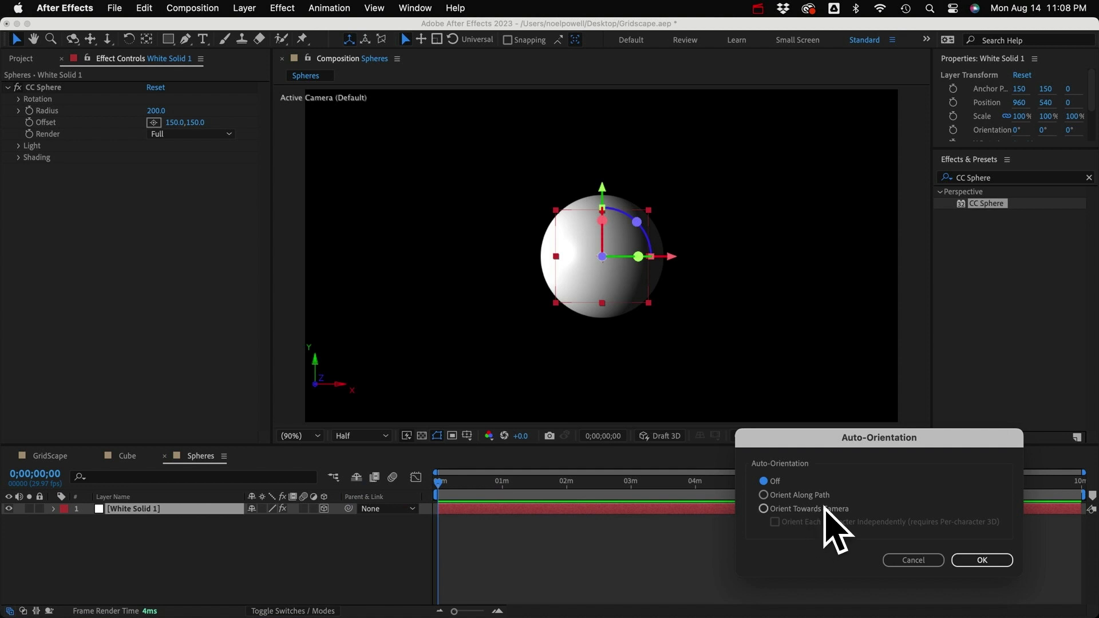
pyautogui.click(764, 508)
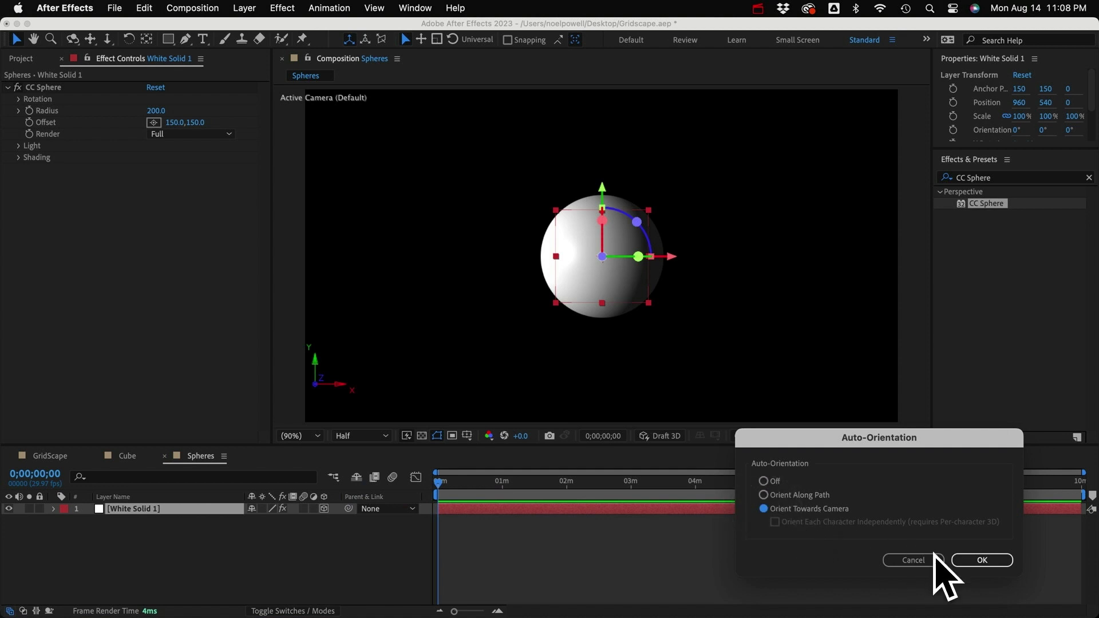
pyautogui.click(980, 560)
# Lower the CC Sphere Light Height to -25 to darken the sphere
pyautogui.click(229, 552)
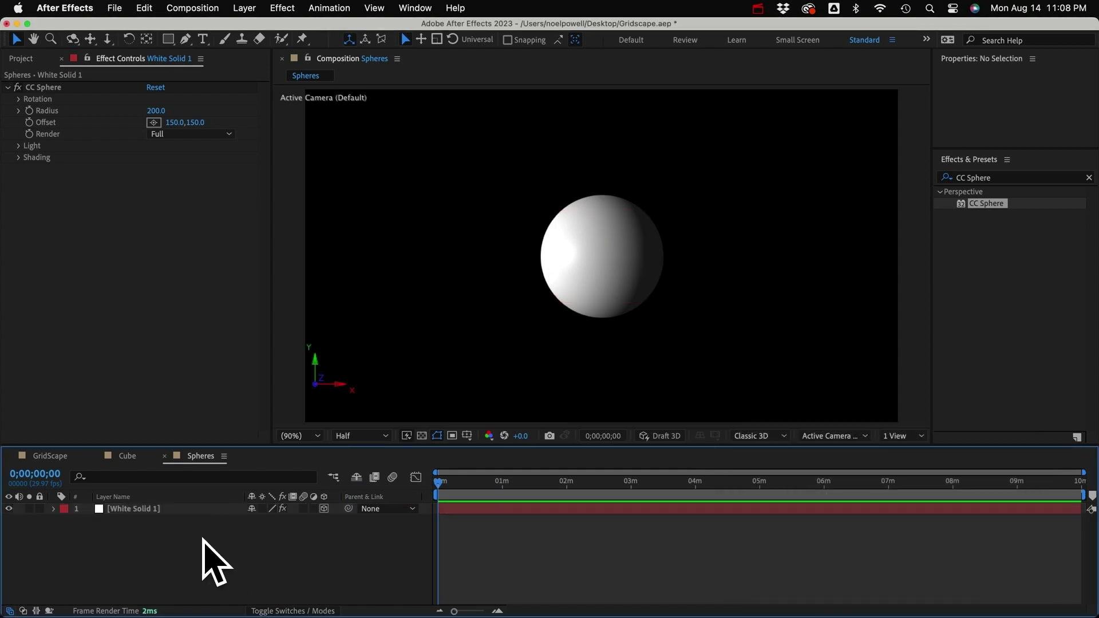
pyautogui.click(148, 509)
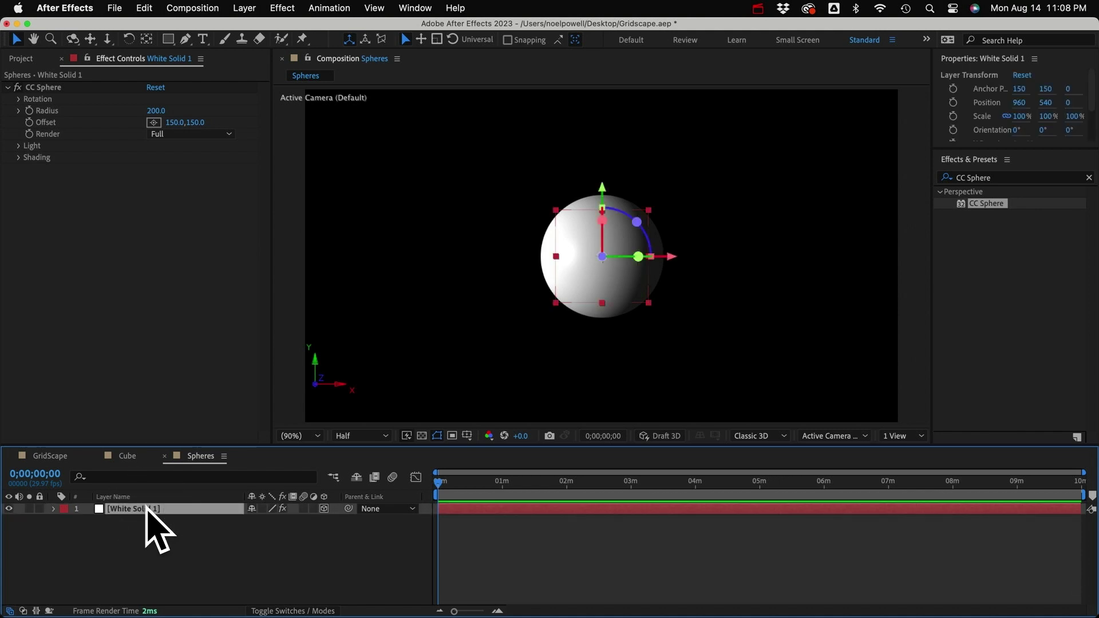
pyautogui.click(77, 521)
pyautogui.click(90, 579)
pyautogui.scroll(-3, 87, 575)
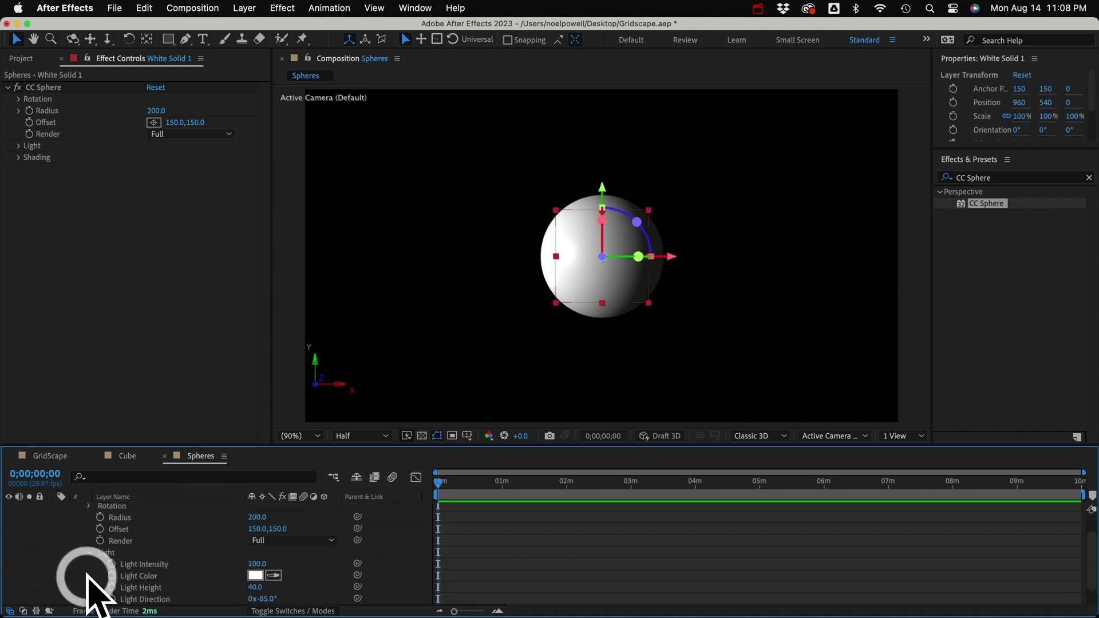
pyautogui.click(156, 566)
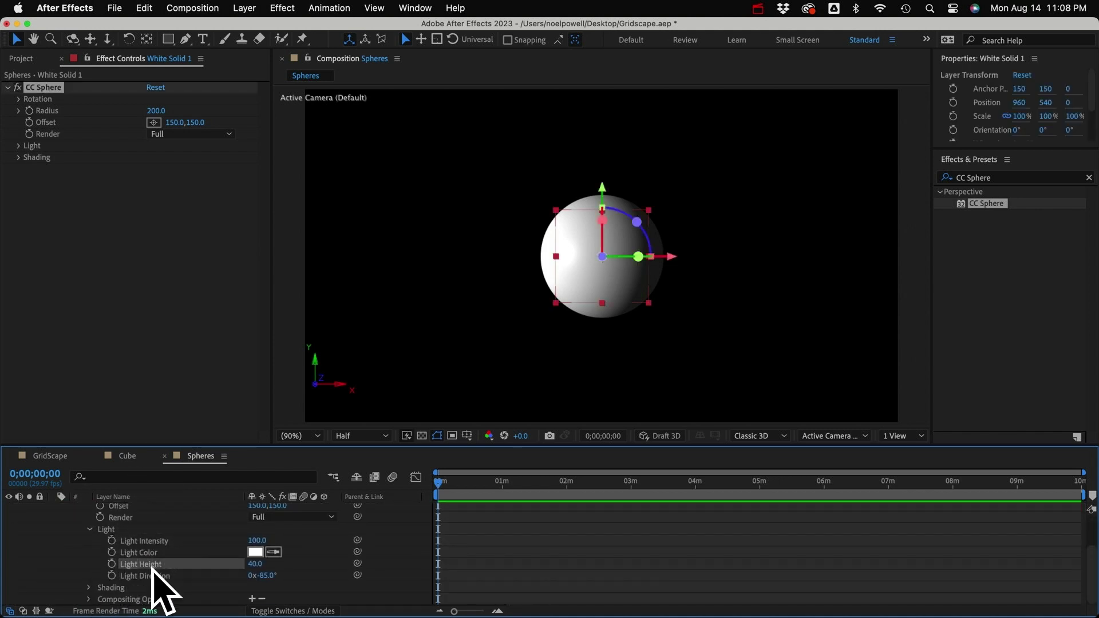
pyautogui.moveTo(263, 573)
pyautogui.mouseDown()
pyautogui.moveTo(343, 569)
pyautogui.moveTo(265, 570)
pyautogui.moveTo(289, 570)
pyautogui.moveTo(274, 581)
pyautogui.moveTo(289, 584)
pyautogui.moveTo(351, 584)
pyautogui.mouseUp()
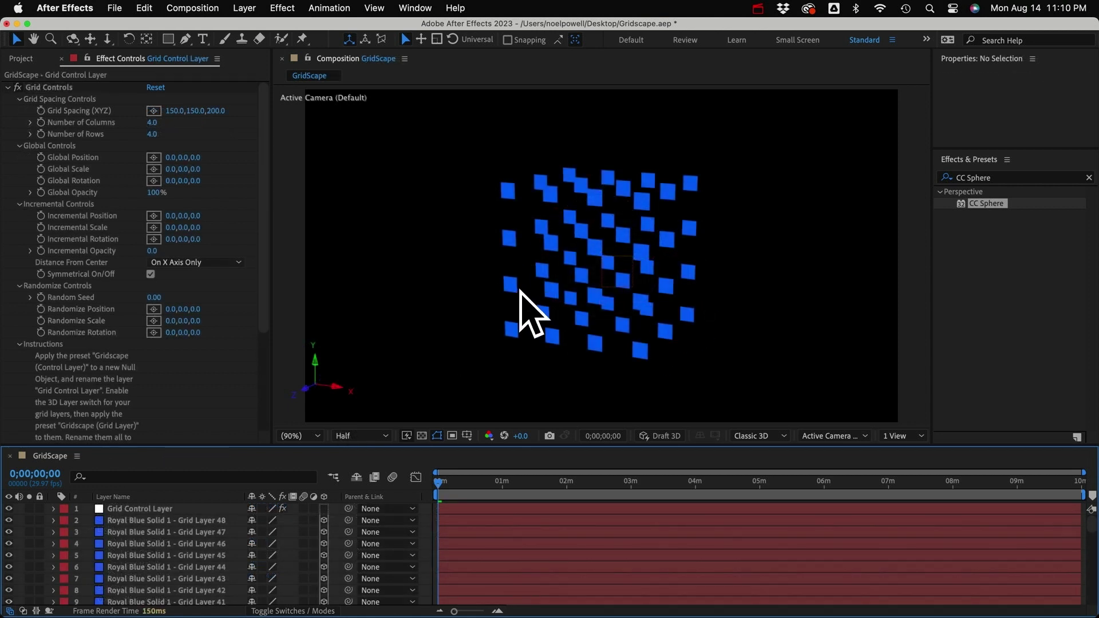
# Select grid layers 2–49 and parent them to Grid Control Layer
pyautogui.click(172, 520)
pyautogui.scroll(-10, 166, 573)
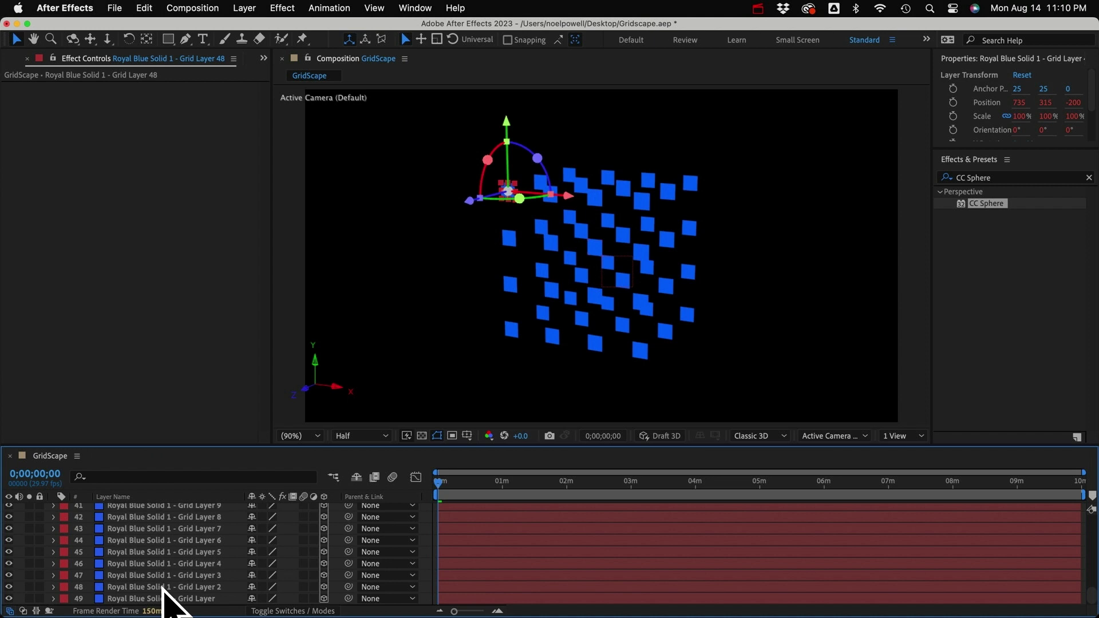
pyautogui.keyDown('shift'); pyautogui.click(163, 598); pyautogui.keyUp('shift')
pyautogui.scroll(10, 201, 572)
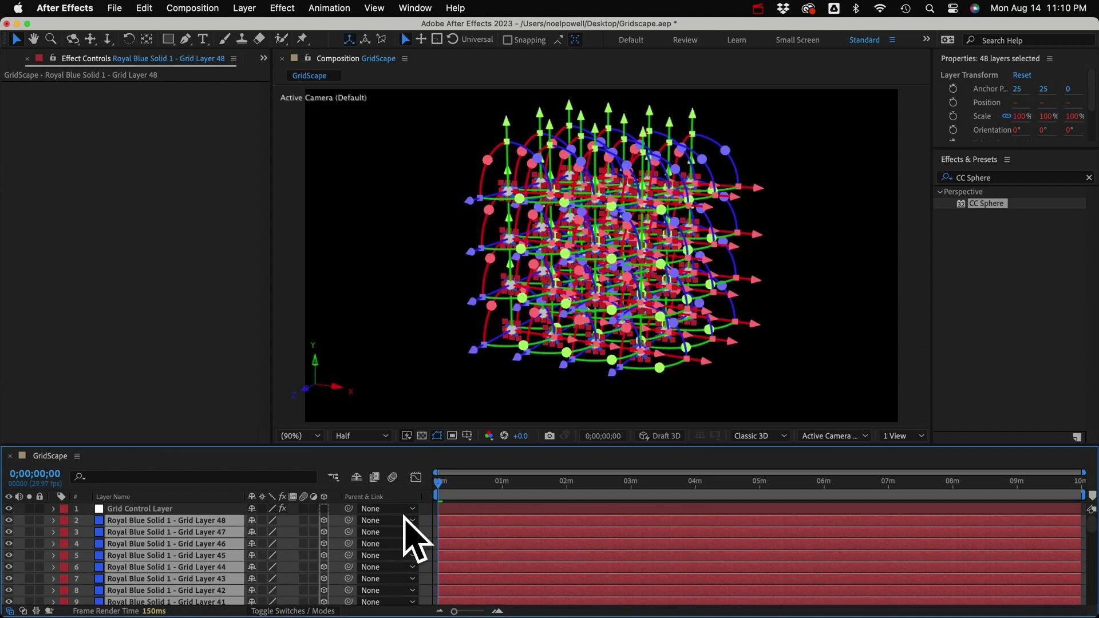
pyautogui.moveTo(348, 520); pyautogui.dragTo(146, 509)
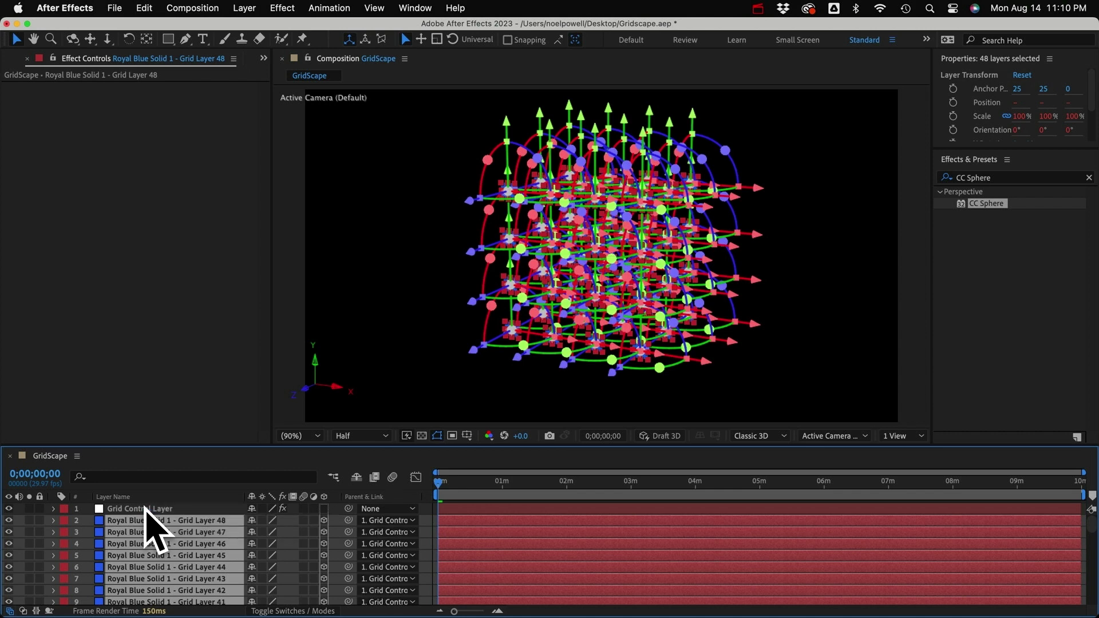
# Make Grid Control Layer 3D and rotate the whole grid on X and 57° on Y
pyautogui.click(146, 509)
pyautogui.click(323, 509)
pyautogui.press('r')
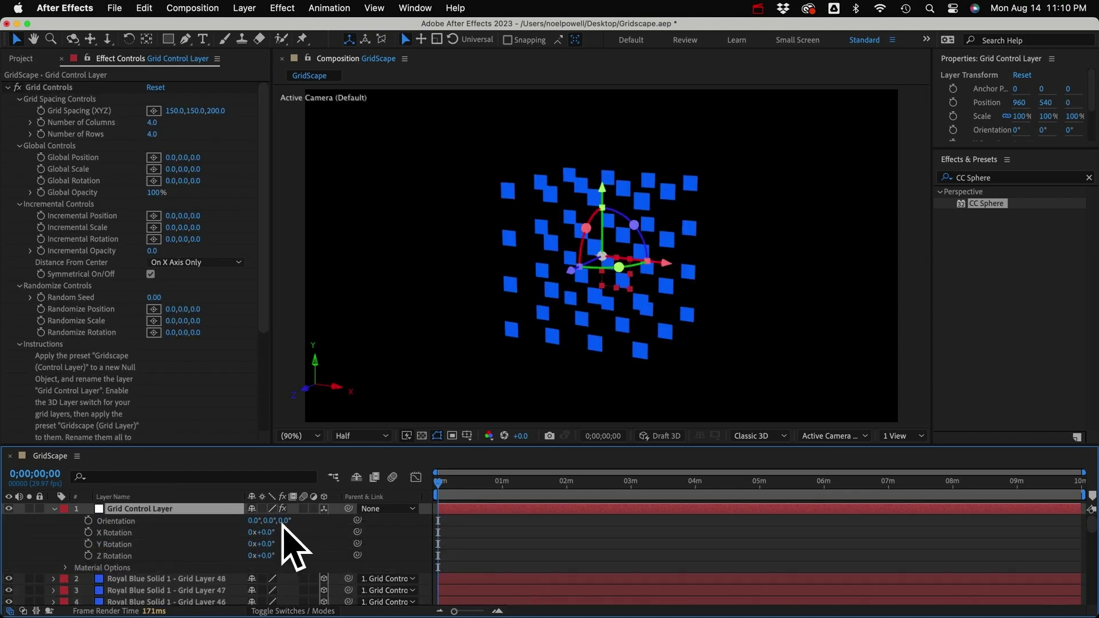
pyautogui.moveTo(254, 532); pyautogui.dragTo(310, 547)
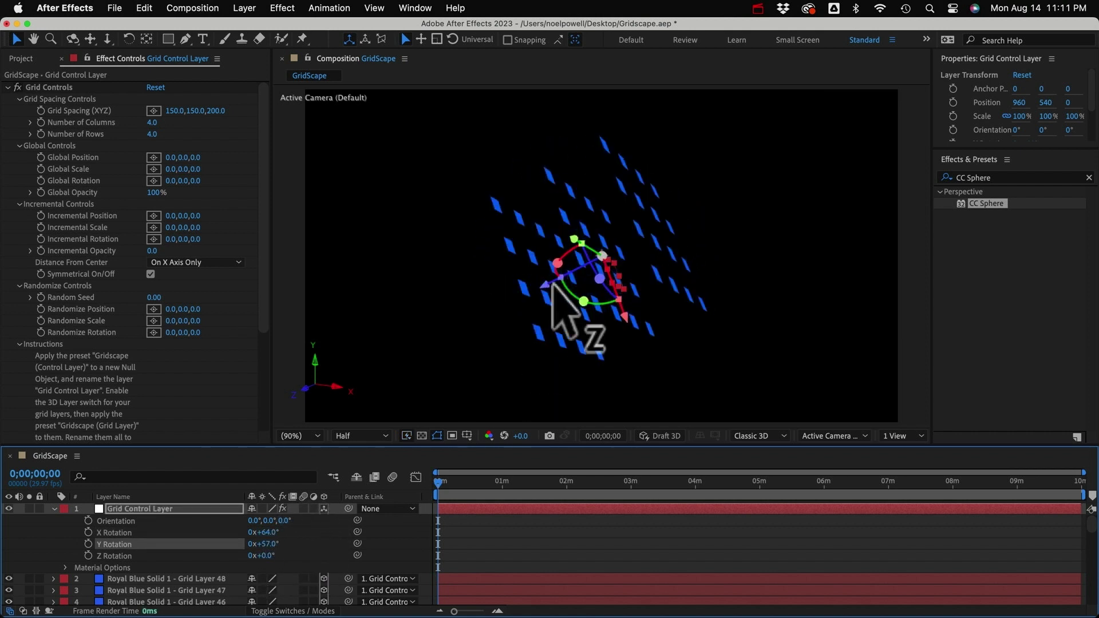
pyautogui.moveTo(547, 286); pyautogui.dragTo(621, 266)
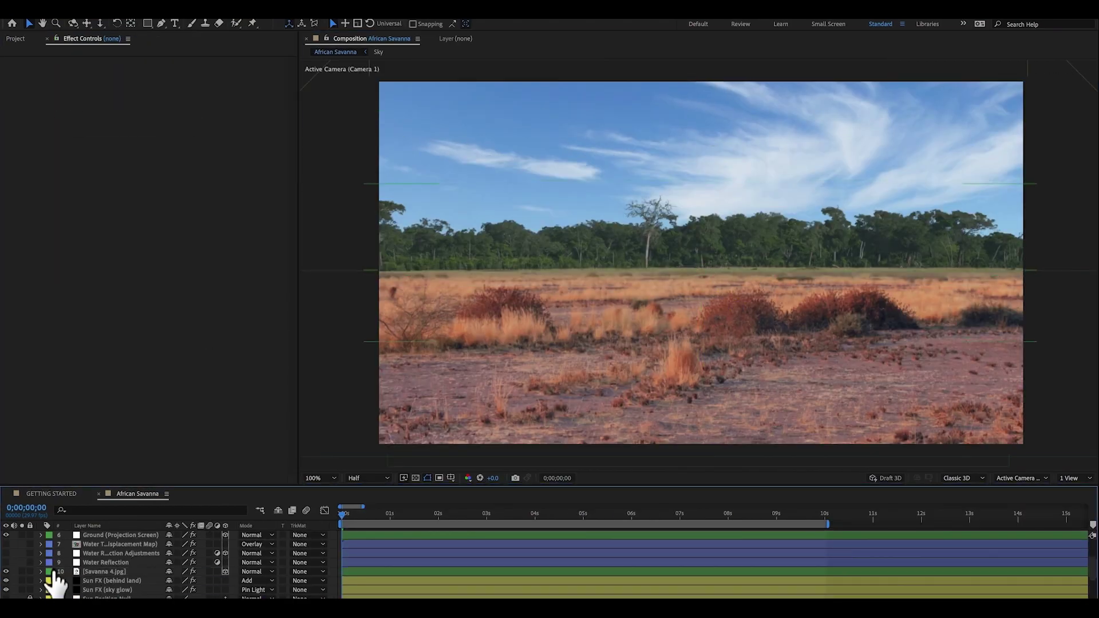
# Advance the Auto-Sky Clock on the control layer so the savanna sky turns to sunset
pyautogui.click(115, 543)
pyautogui.press('s')
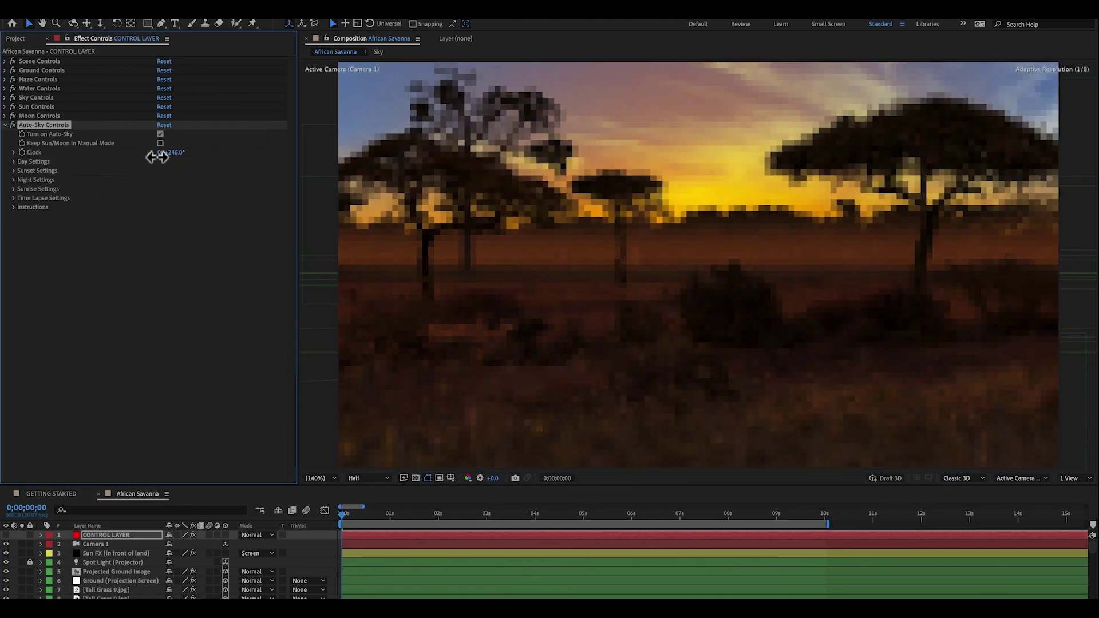
pyautogui.moveTo(152, 152)
pyautogui.mouseDown()
pyautogui.moveTo(211, 162)
pyautogui.moveTo(172, 152)
pyautogui.mouseUp()
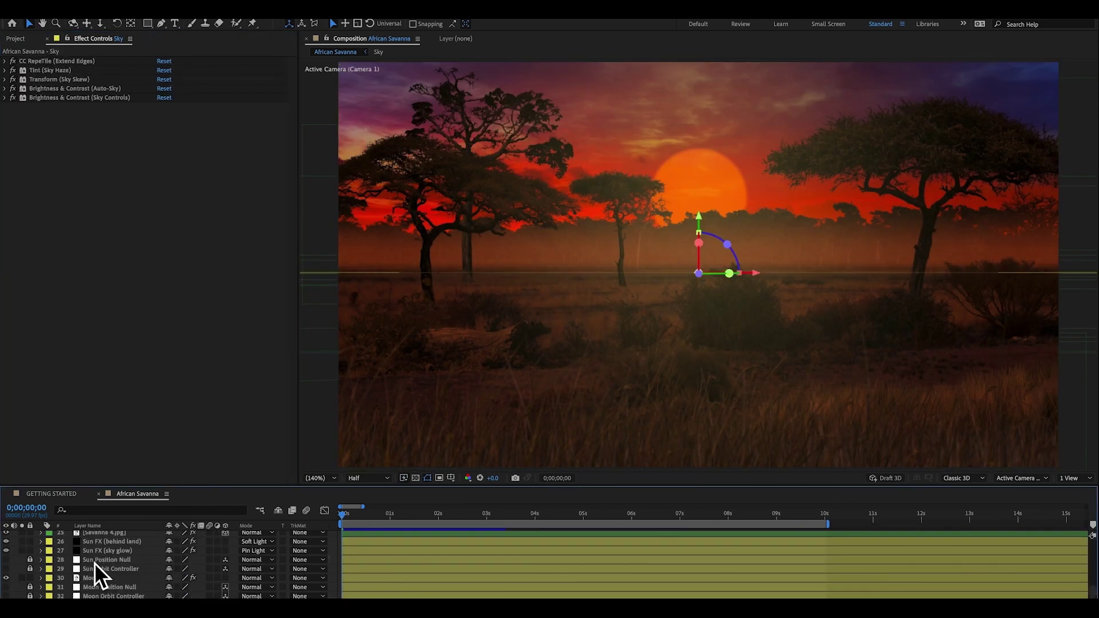
pyautogui.click(112, 577)
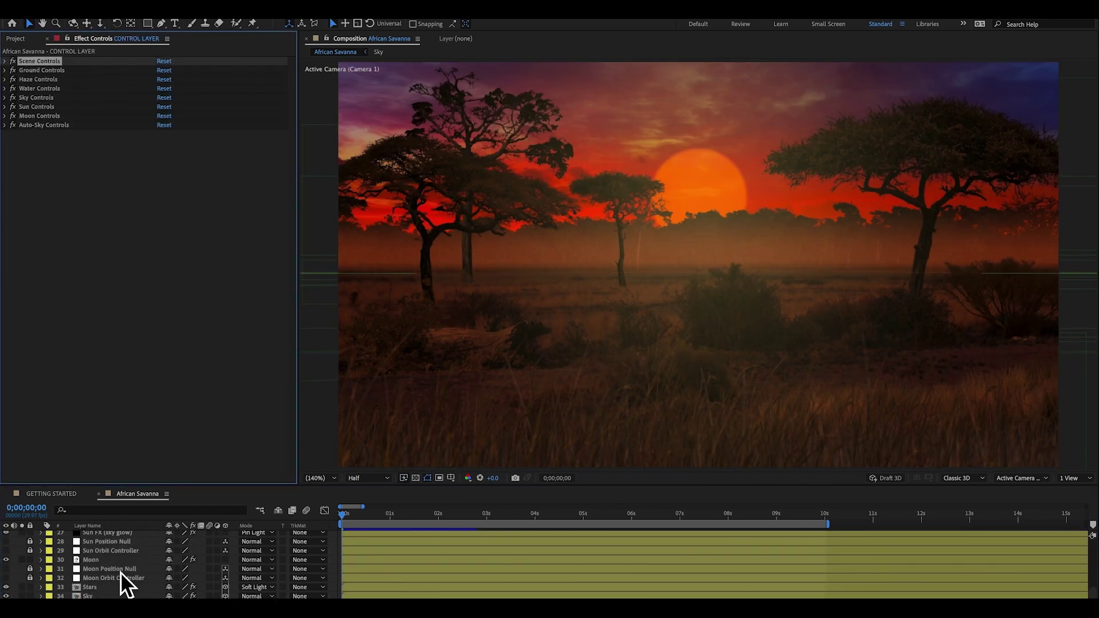